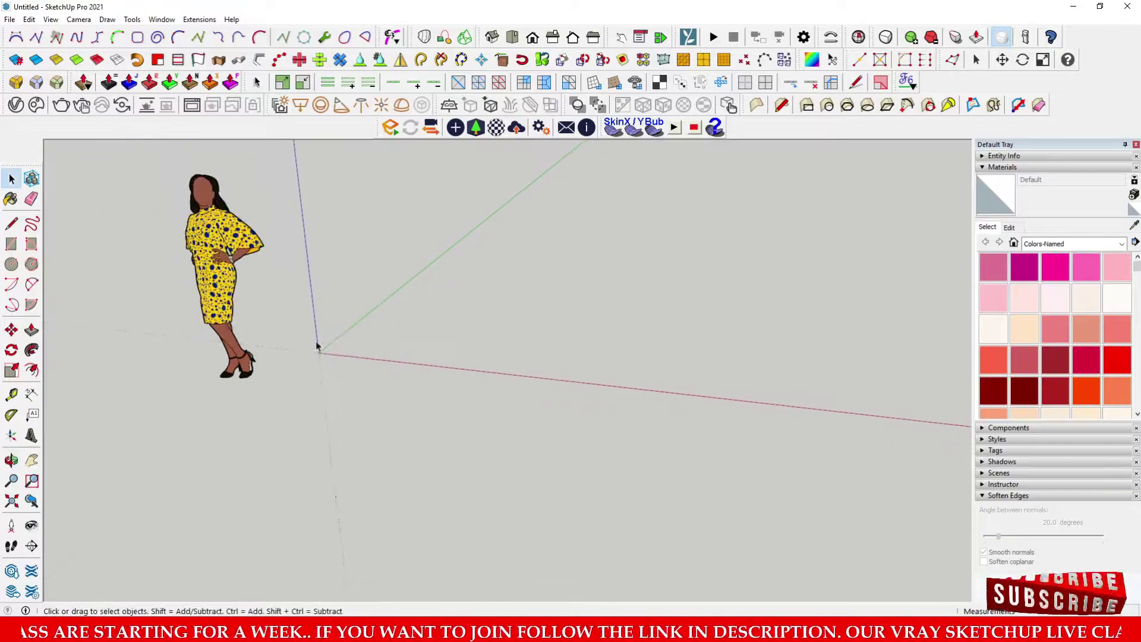
Create a new model from File > New From Template using the Architectural (Millimeters) template.
key("space")
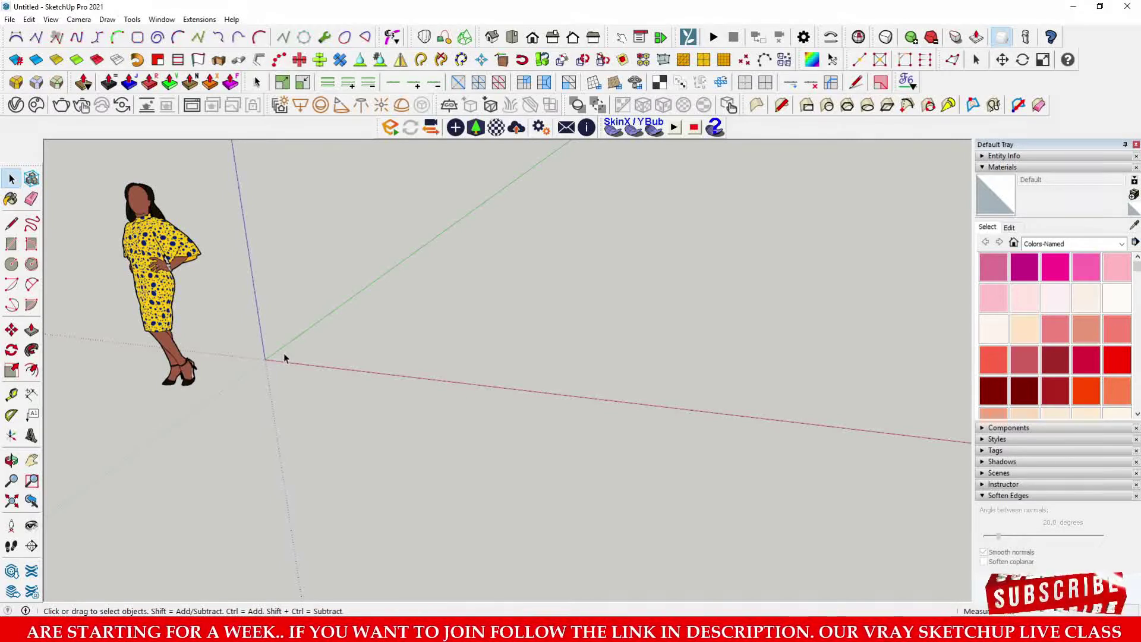
left_click(10, 19)
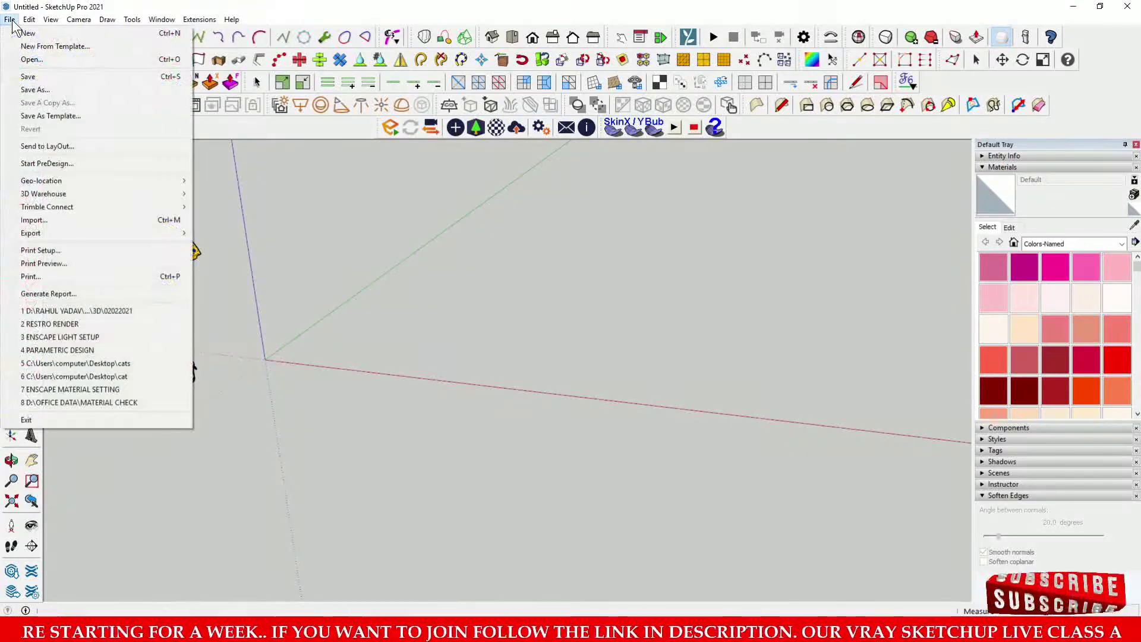
left_click(38, 45)
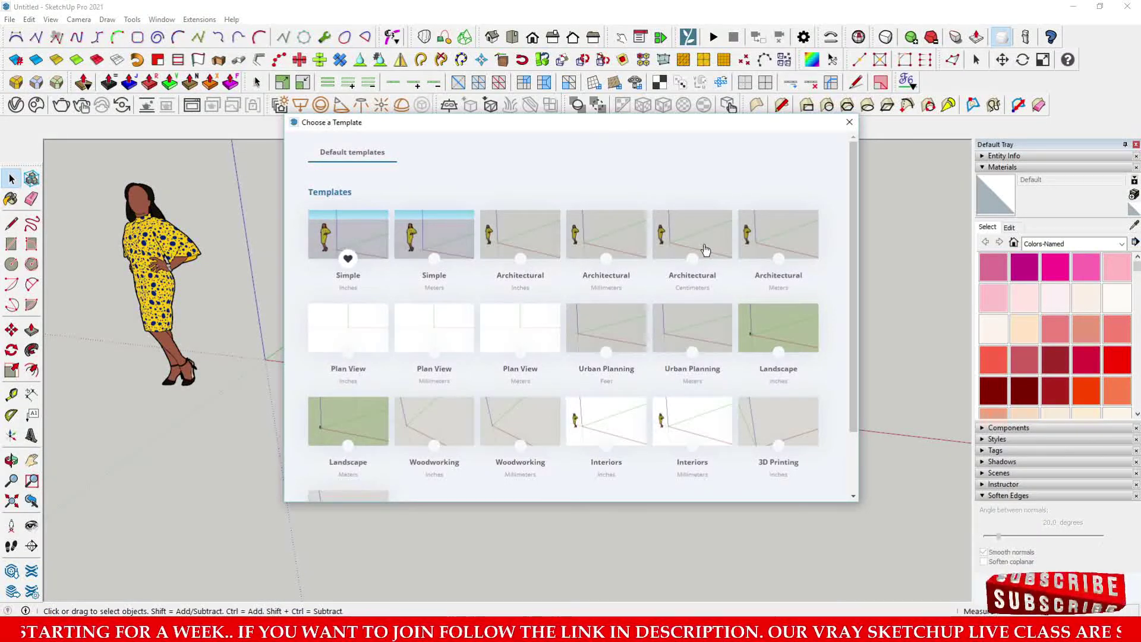
scroll(705, 249, "down", 1)
scroll(703, 255, "up", 1)
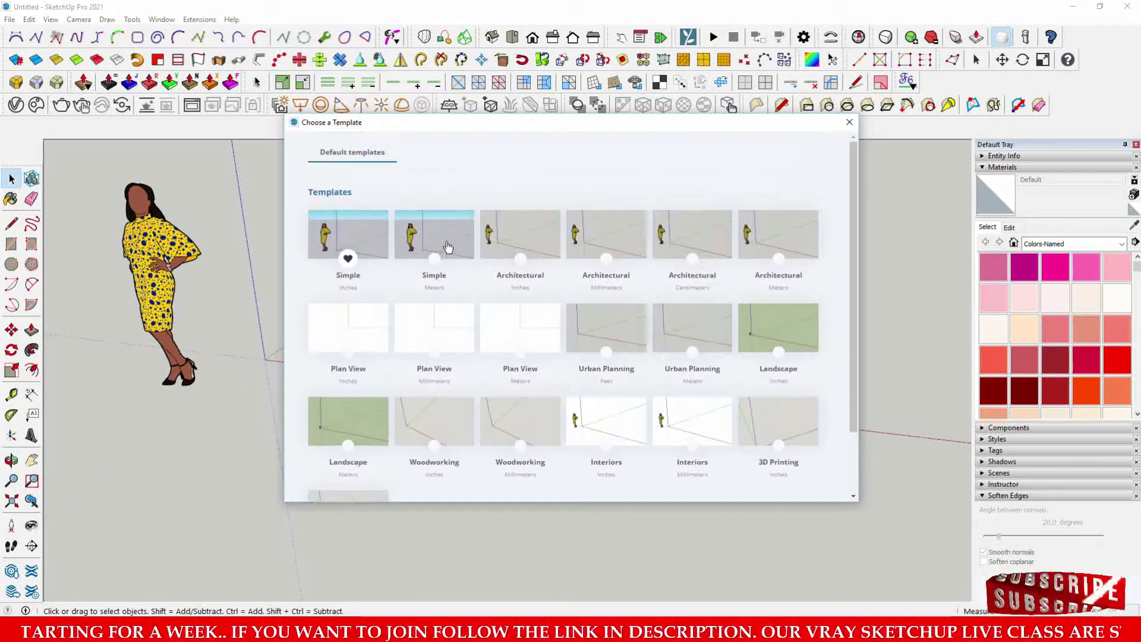
left_click(618, 238)
middle_click_drag(496, 252, 324, 277)
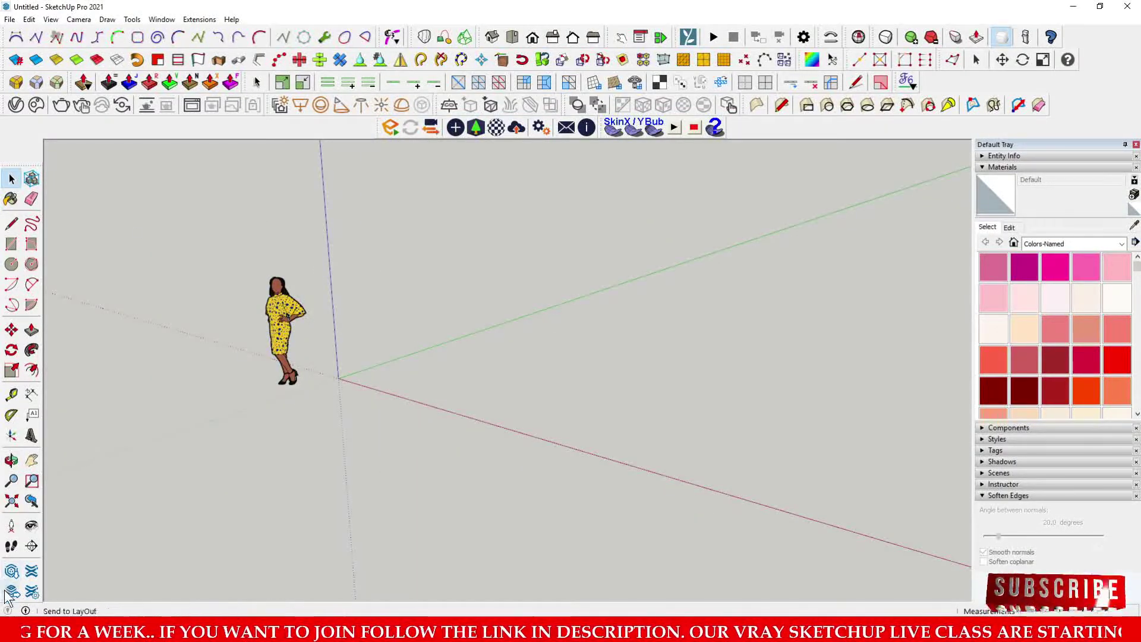
left_click(9, 611)
left_click(564, 200)
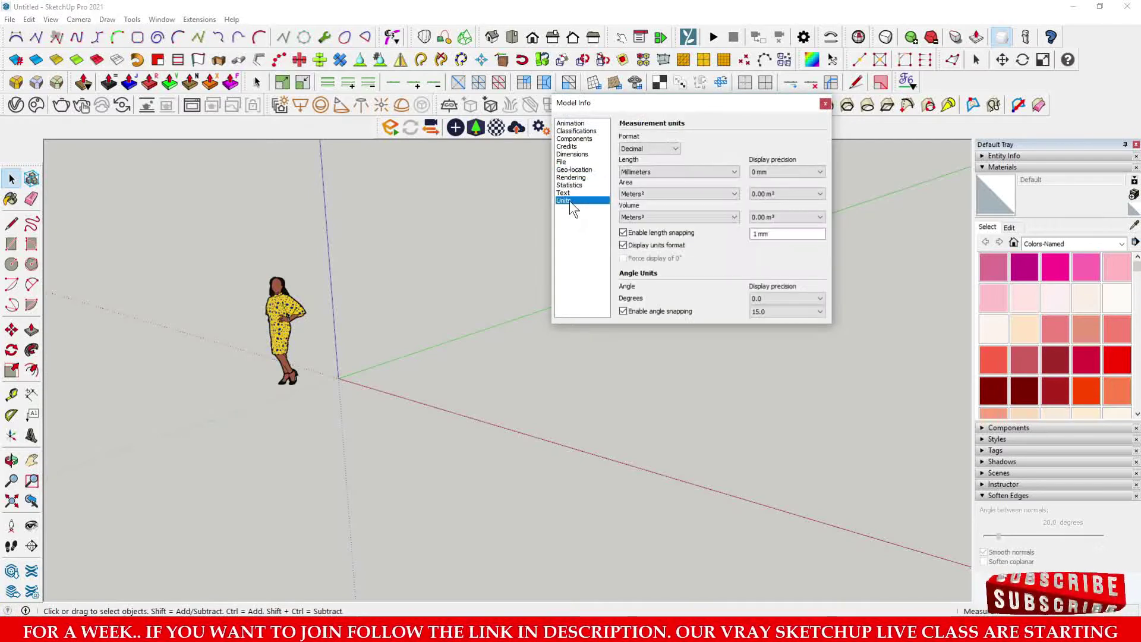
left_click(664, 148)
left_click(663, 168)
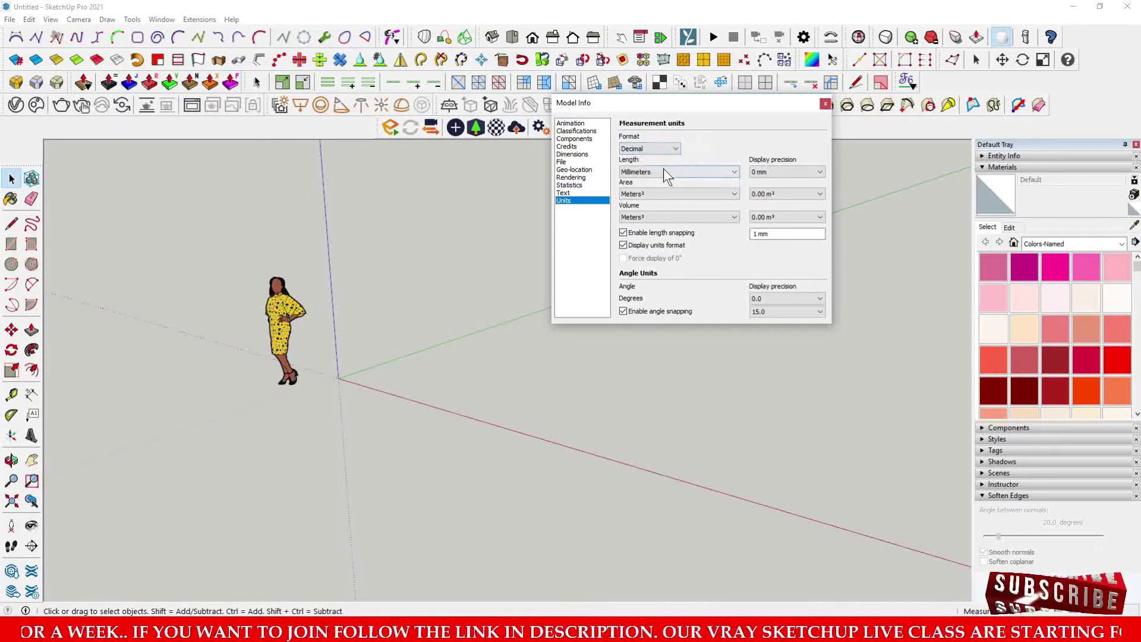
left_click(663, 172)
left_click(663, 172)
left_click(689, 172)
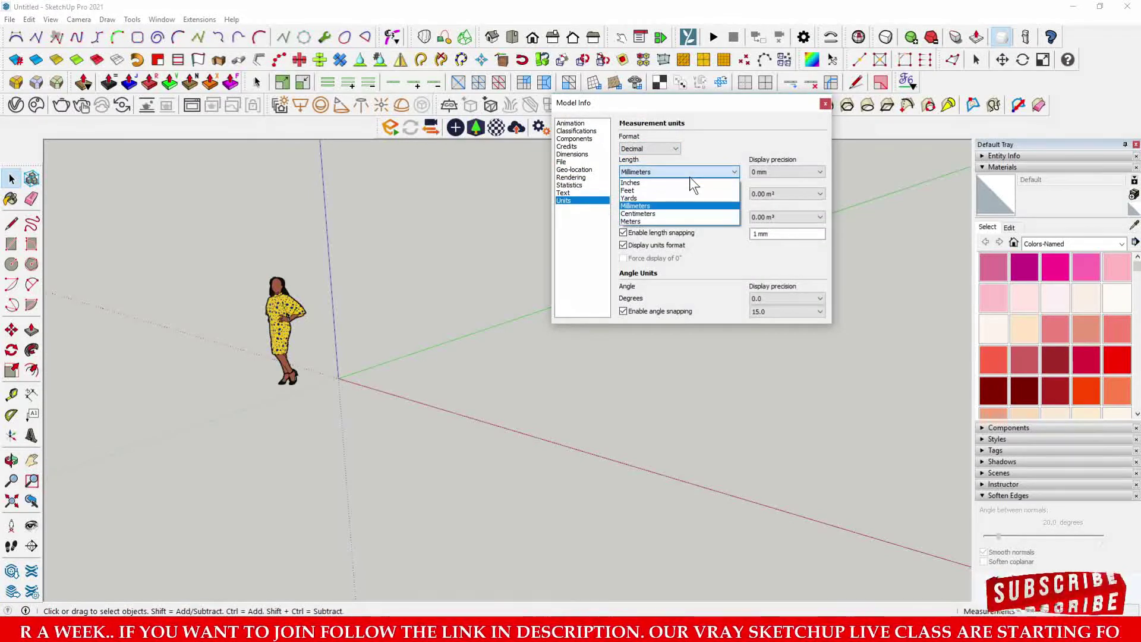
left_click(661, 177)
left_click(661, 170)
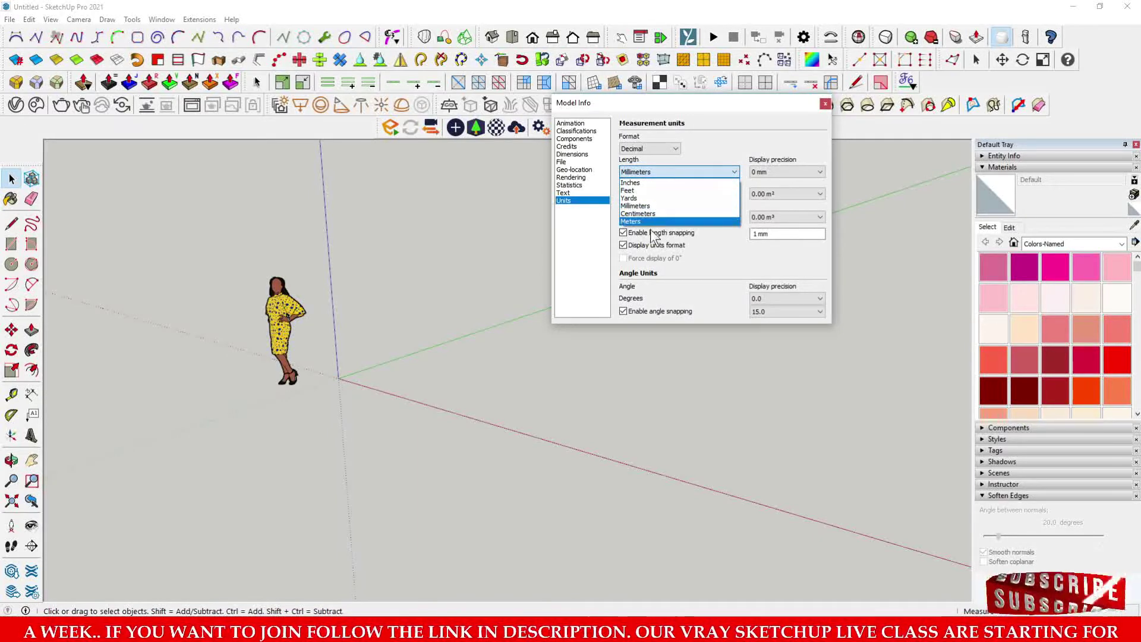
left_click(683, 145)
left_click(661, 146)
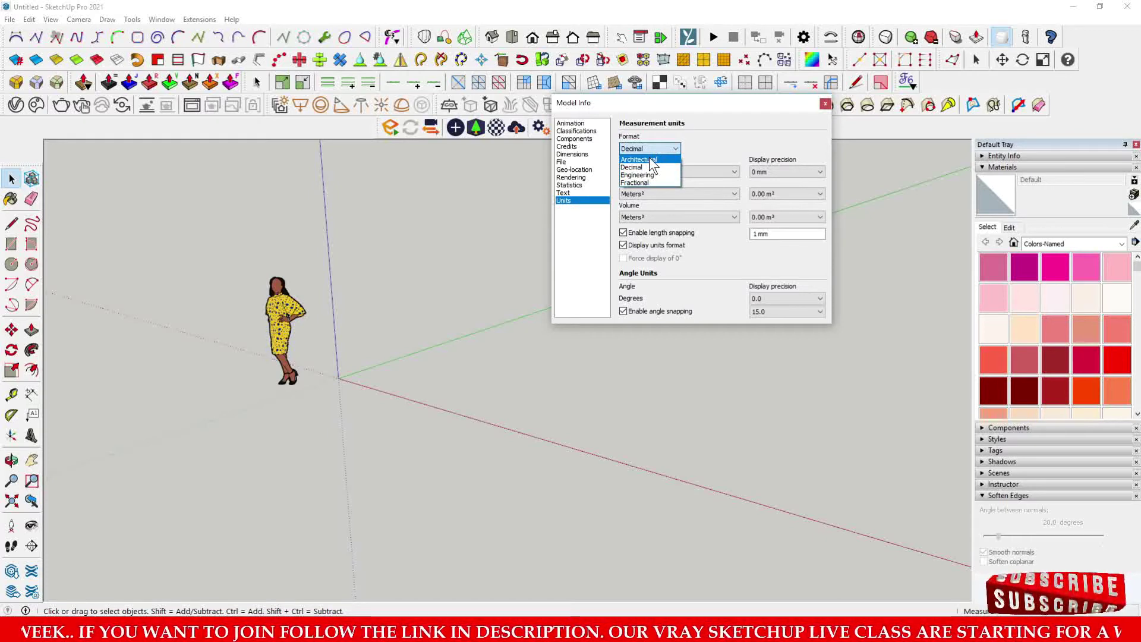
left_click(723, 159)
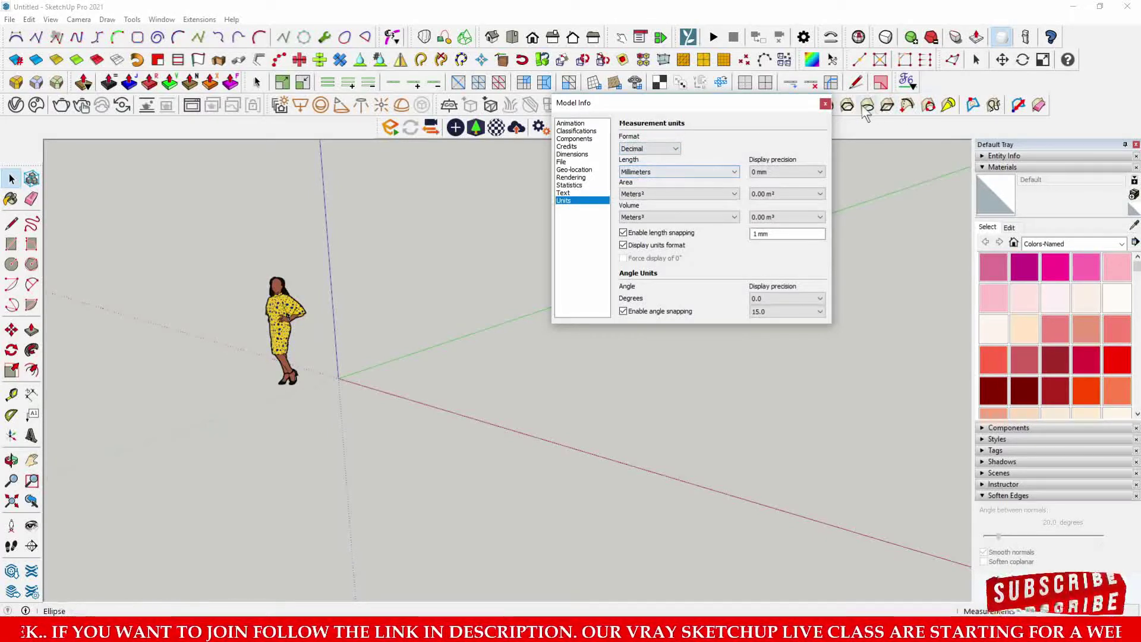
left_click(825, 104)
middle_click_drag(535, 267, 425, 323)
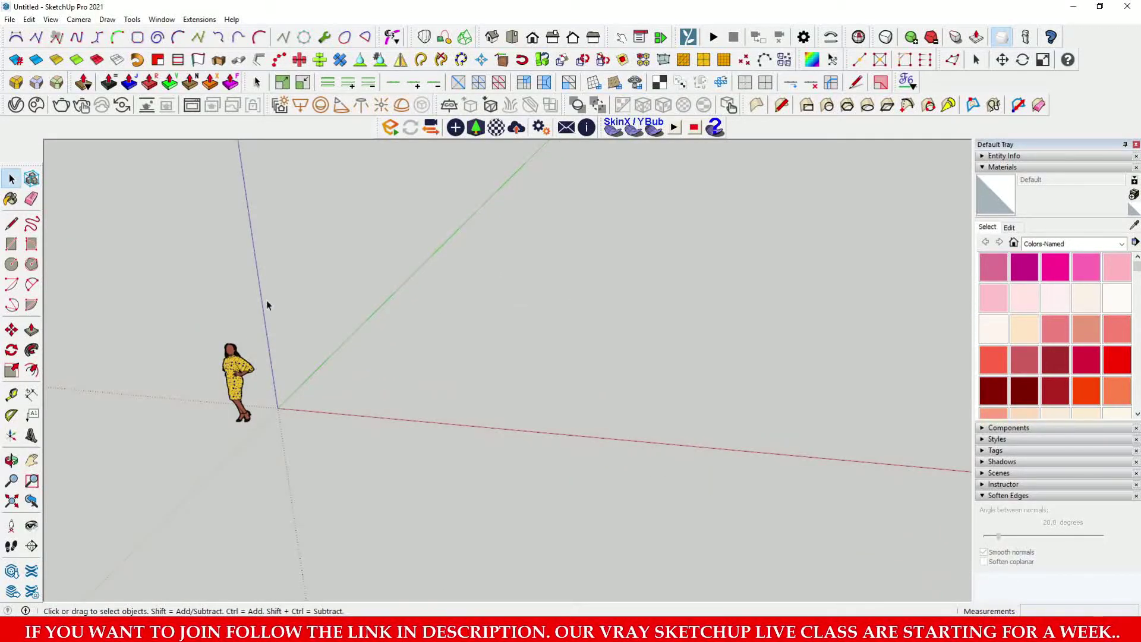
Draw a 20000 × 10000 mm rectangle on the ground plane away from the origin.
middle_click_drag(267, 303, 292, 272)
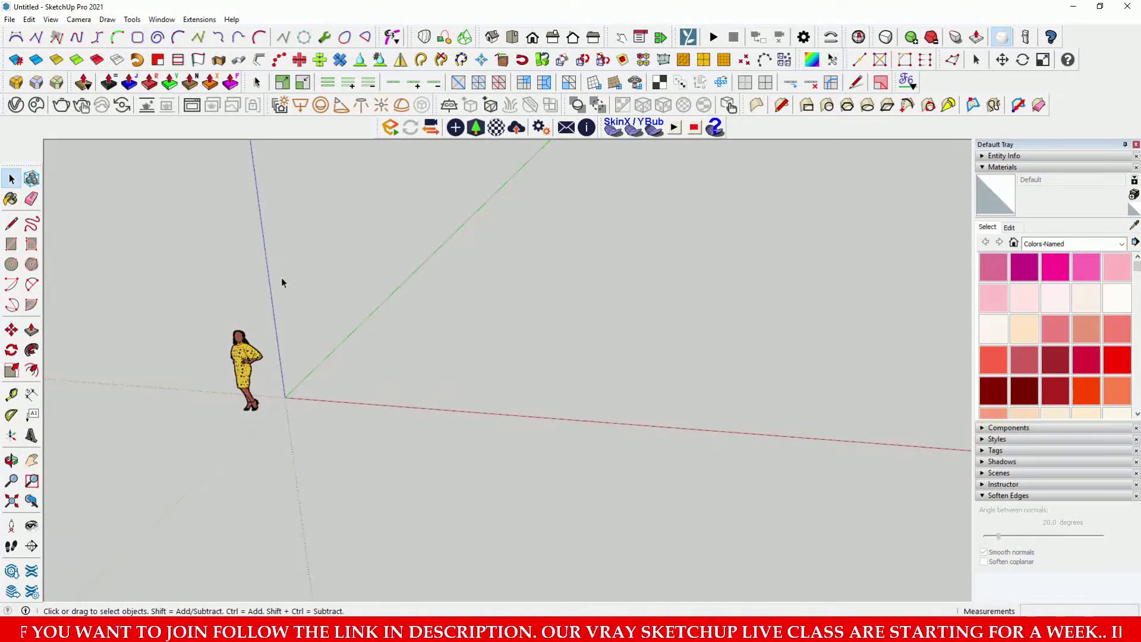
middle_click_drag(544, 363, 509, 356)
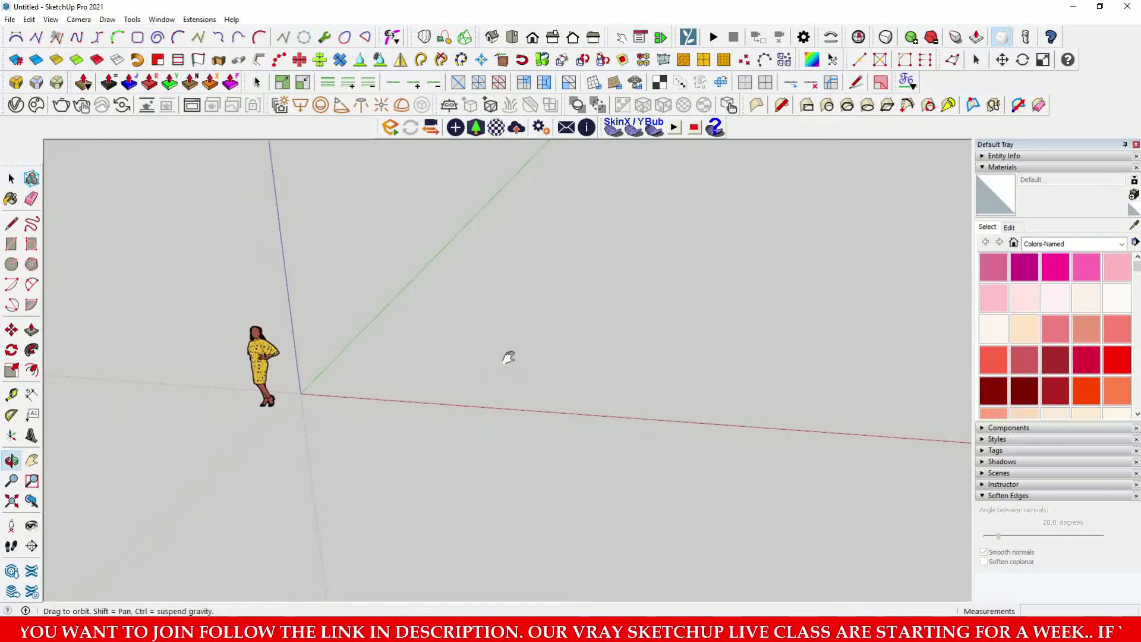
left_click(11, 224)
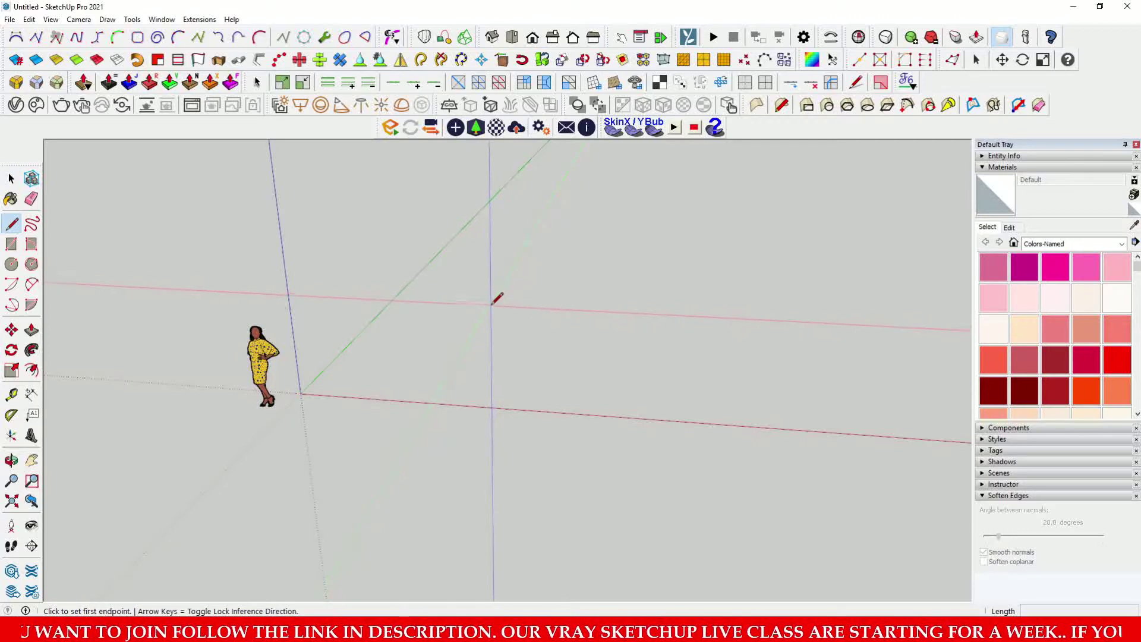
middle_click_drag(497, 301, 467, 305)
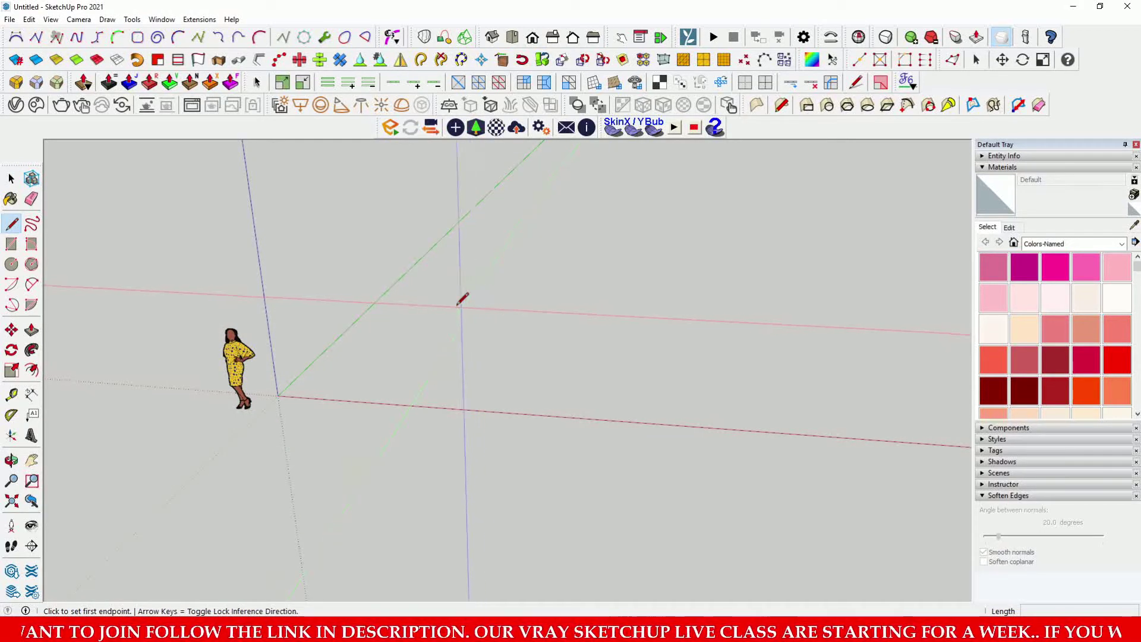
middle_click_drag(461, 298, 377, 344)
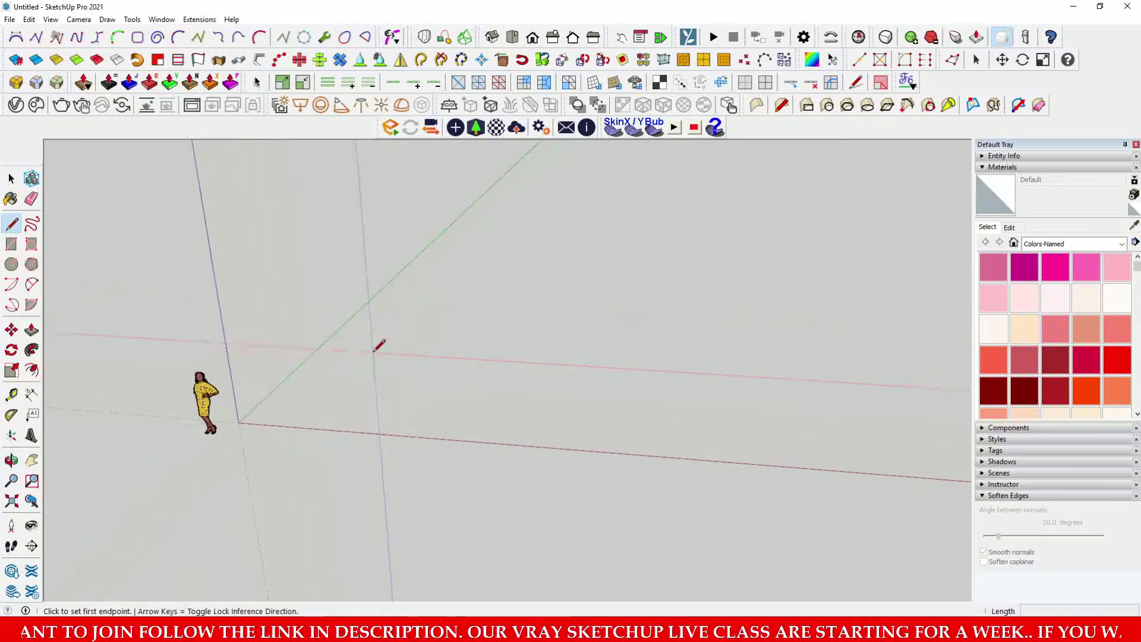
left_click(11, 245)
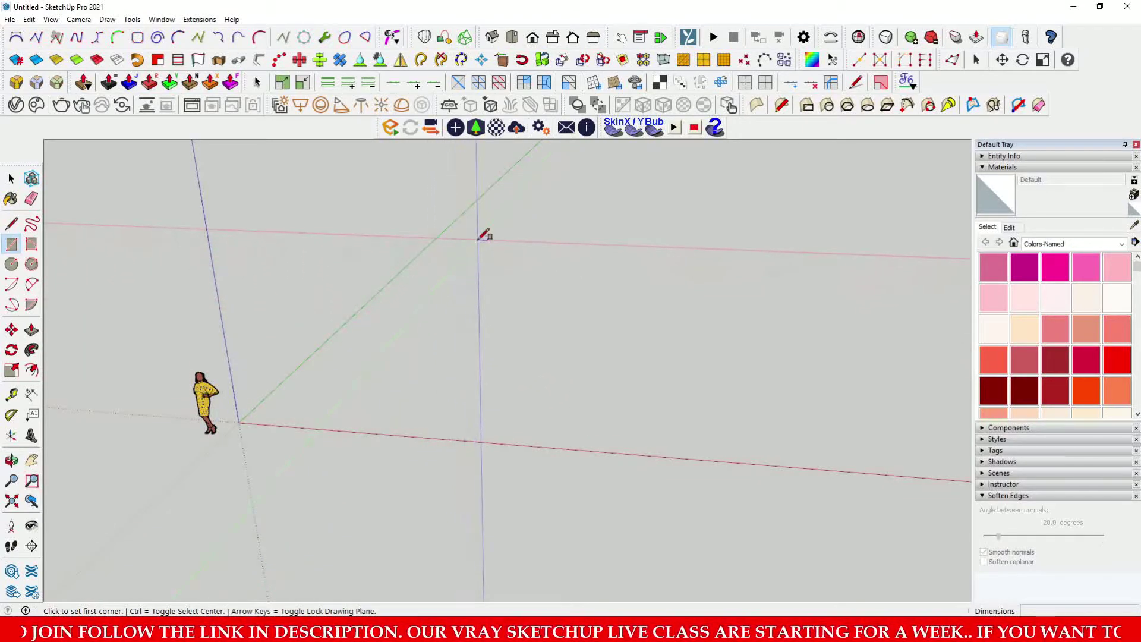
left_click(479, 234)
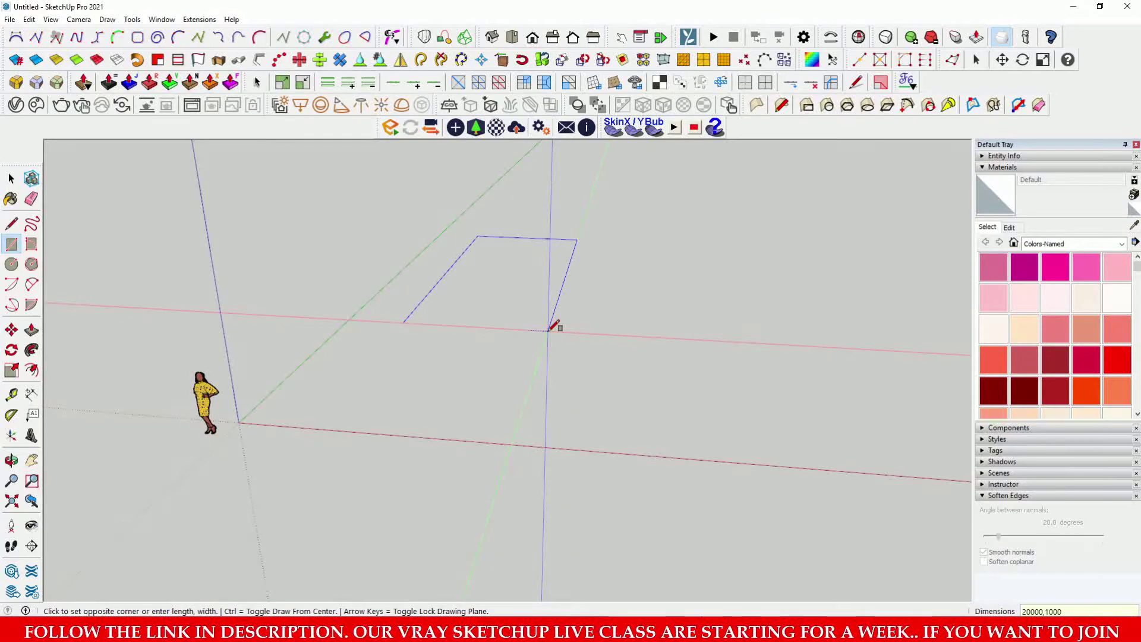
key("Return")
middle_click_drag(526, 319, 548, 334)
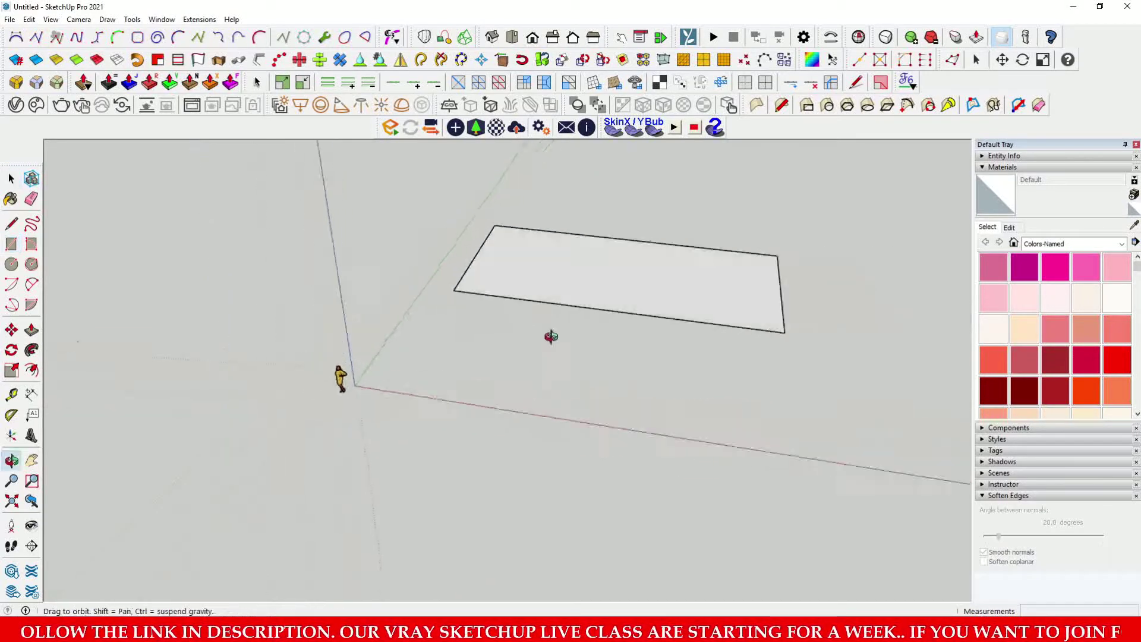
key("space")
scroll(770, 286, "up", 3)
middle_click_drag(770, 286, 630, 292)
left_click(630, 292)
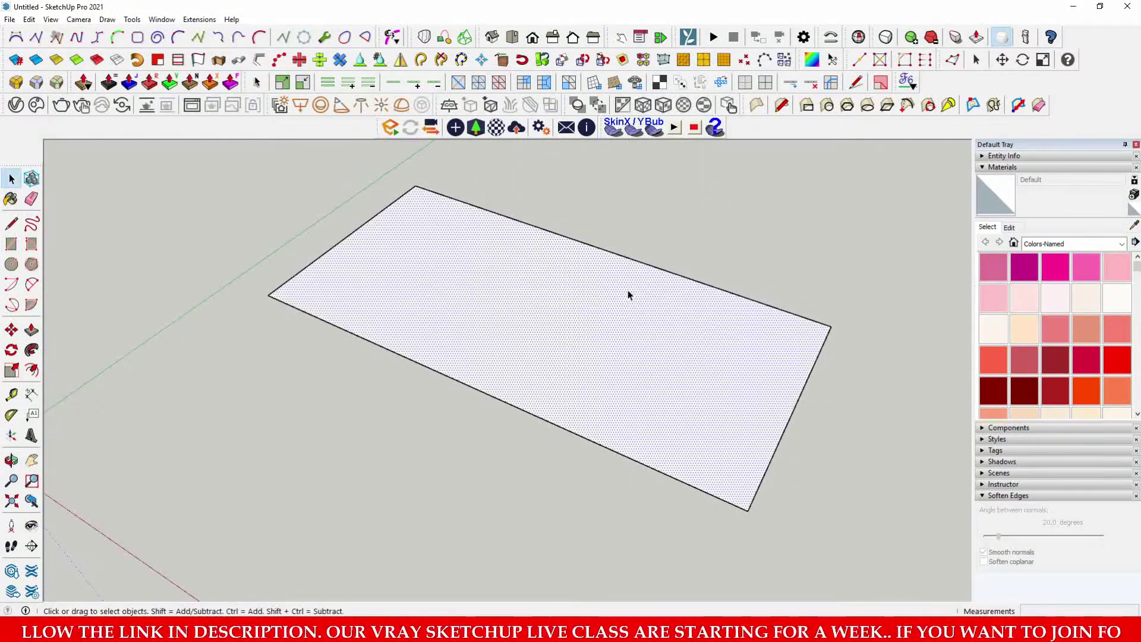
left_click(11, 394)
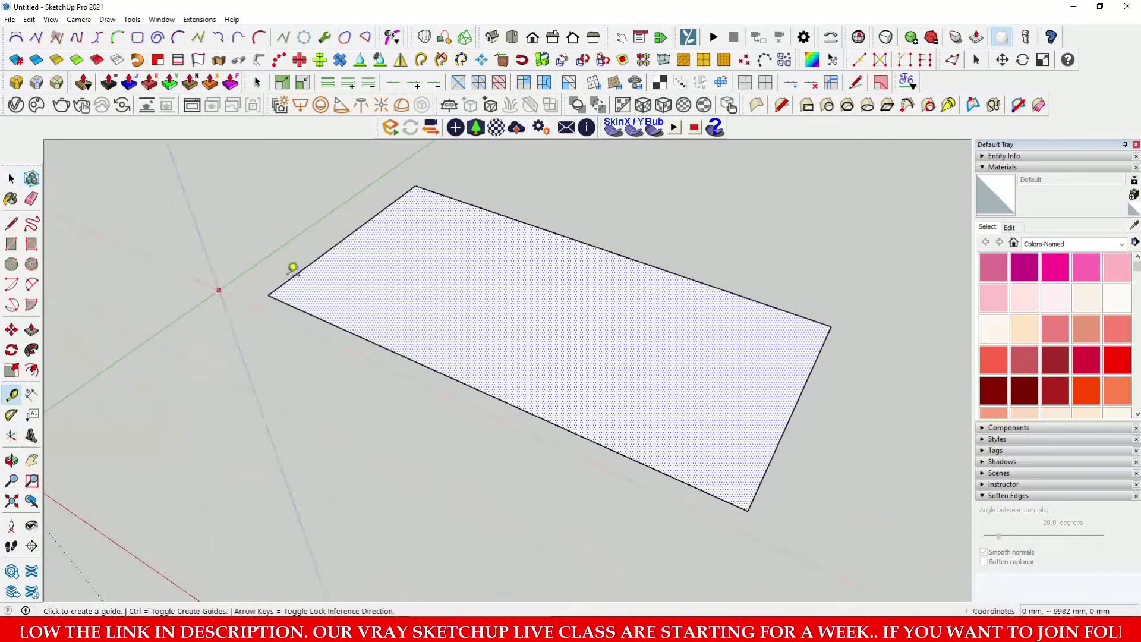
left_click(415, 186)
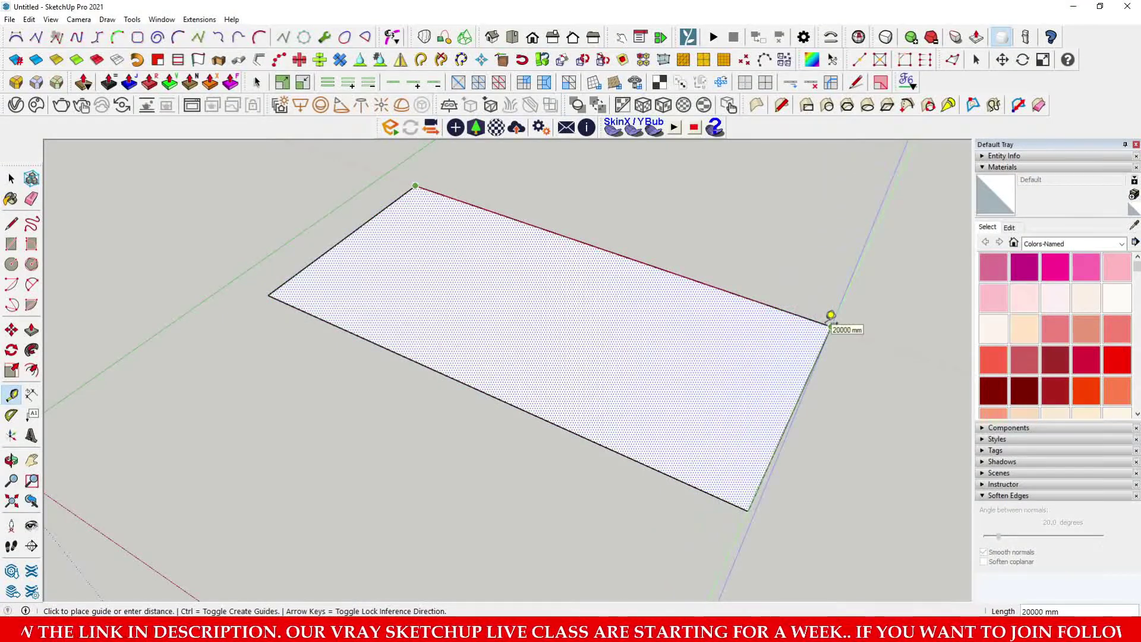
key("space")
left_click(649, 234)
middle_click_drag(650, 234, 693, 241)
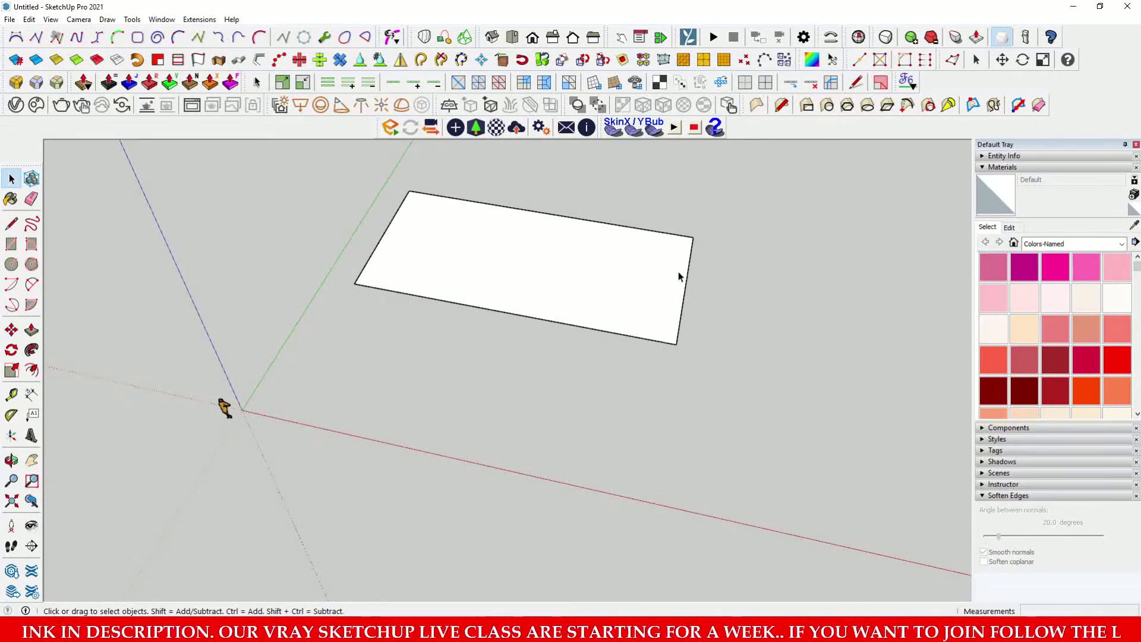
Draw a 15000 × 10000 mm rectangle from the first rectangle's corner, forming an L-shaped layout.
key("r")
left_click(693, 237)
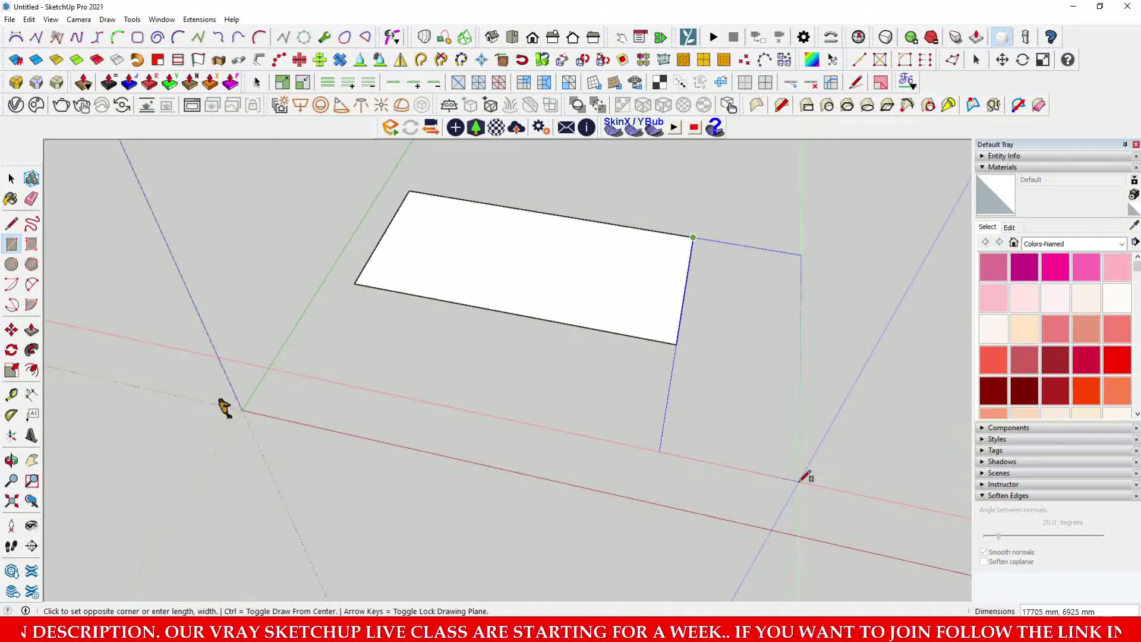
type("15000")
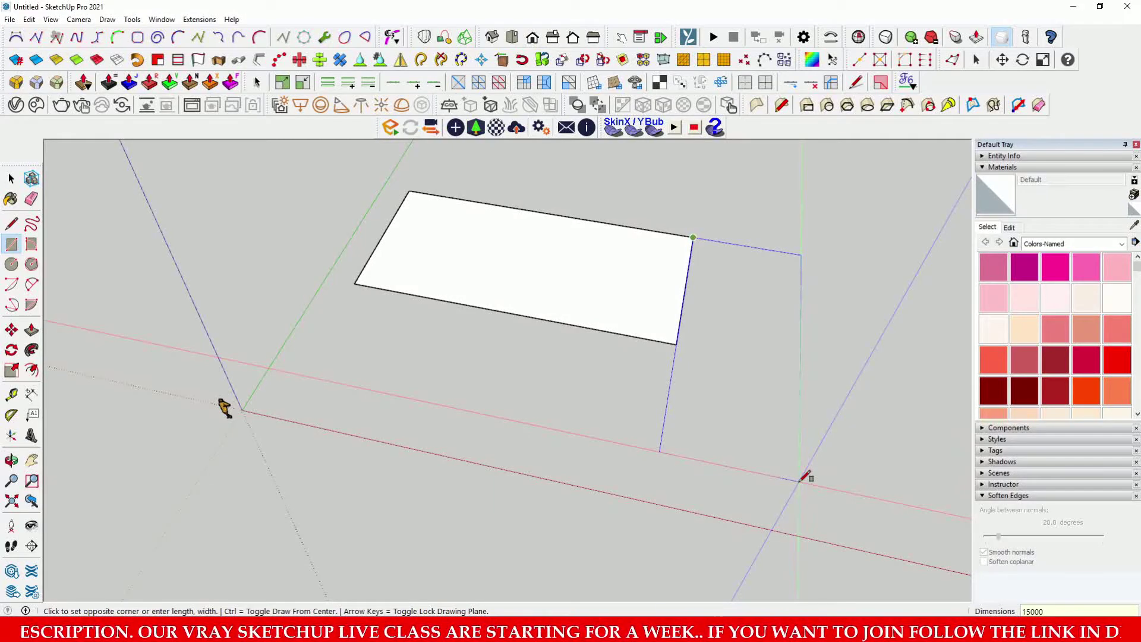
type(",12")
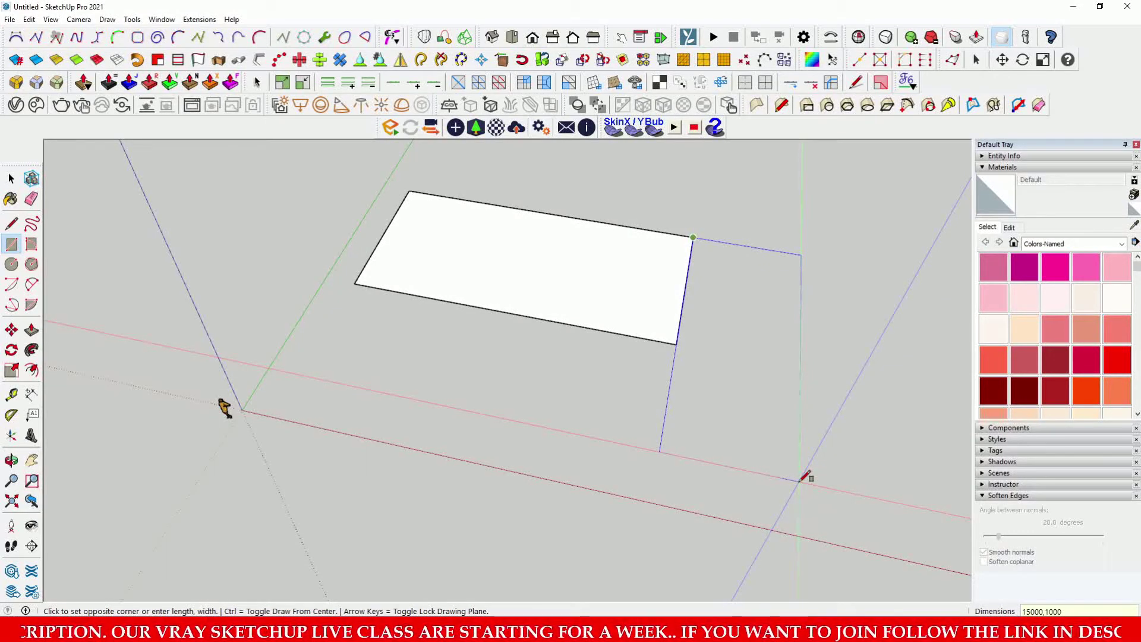
key("Return")
key("space")
scroll(688, 313, "down", 2)
scroll(680, 323, "up", 4)
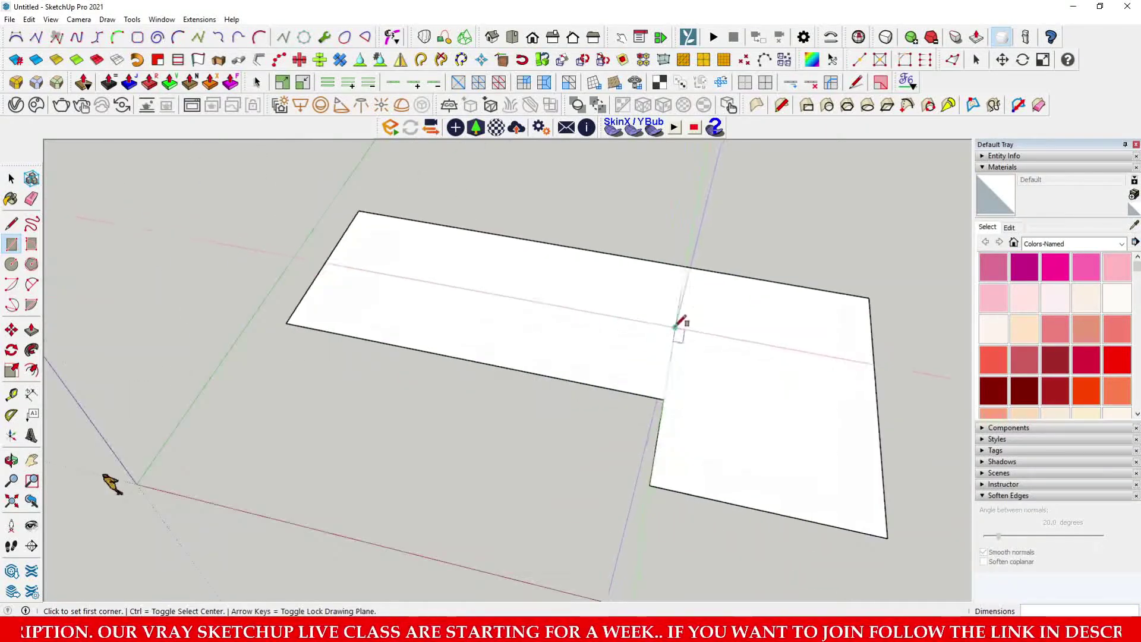
middle_click_drag(675, 327, 648, 377)
scroll(665, 356, "up", 1)
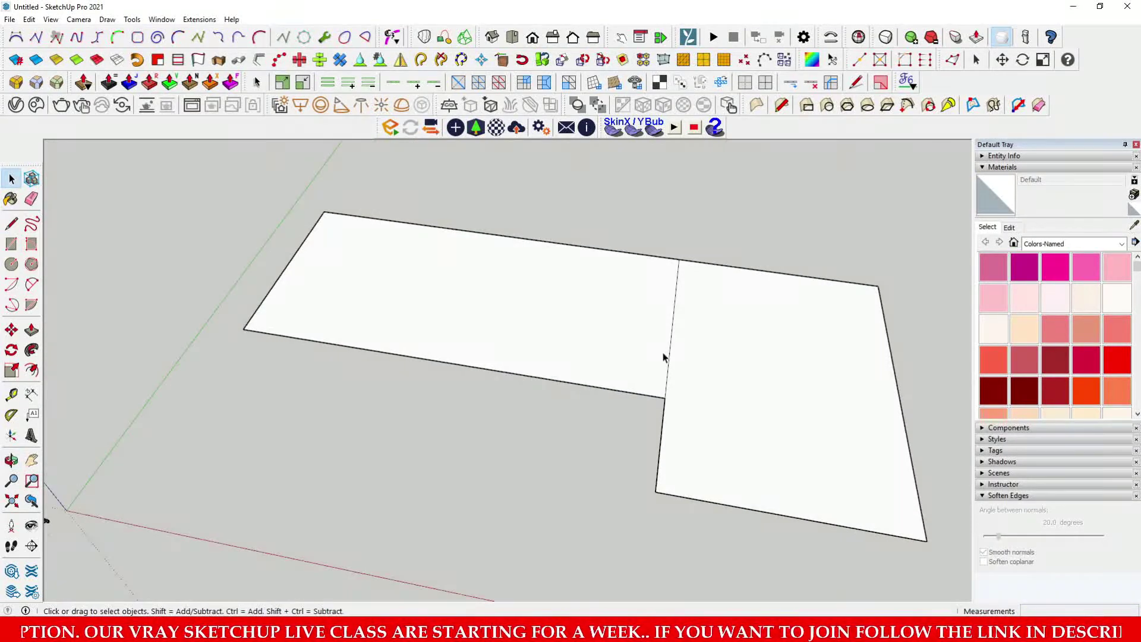
middle_click_drag(565, 272, 585, 280)
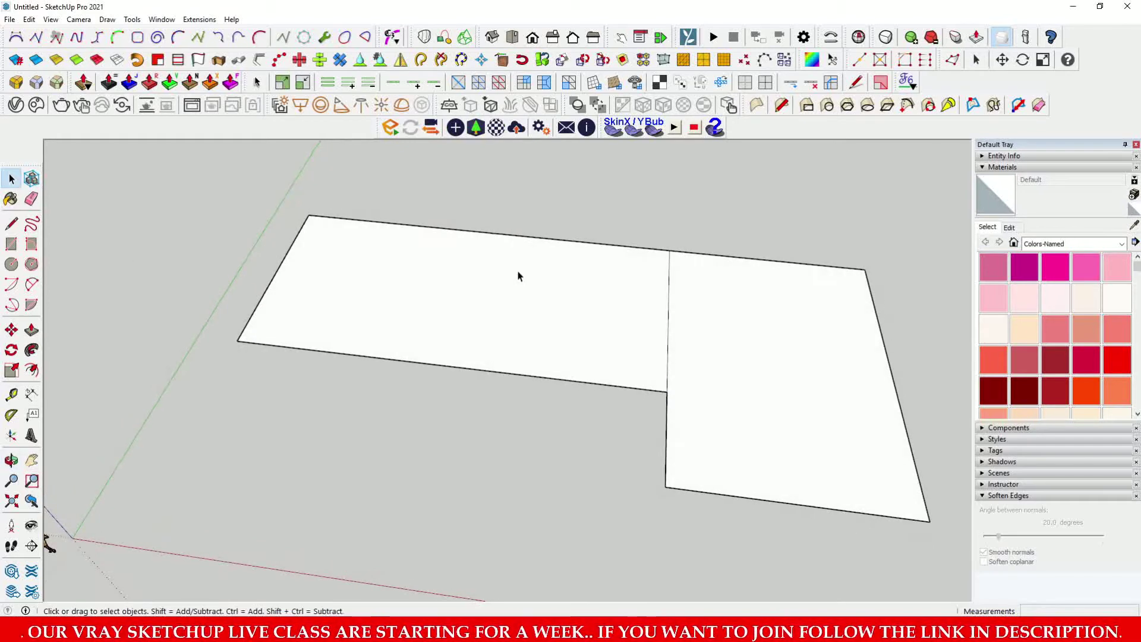
Offset the left face's outline 230 mm inward, then repeat the 230 mm offset on the right face.
left_click(31, 371)
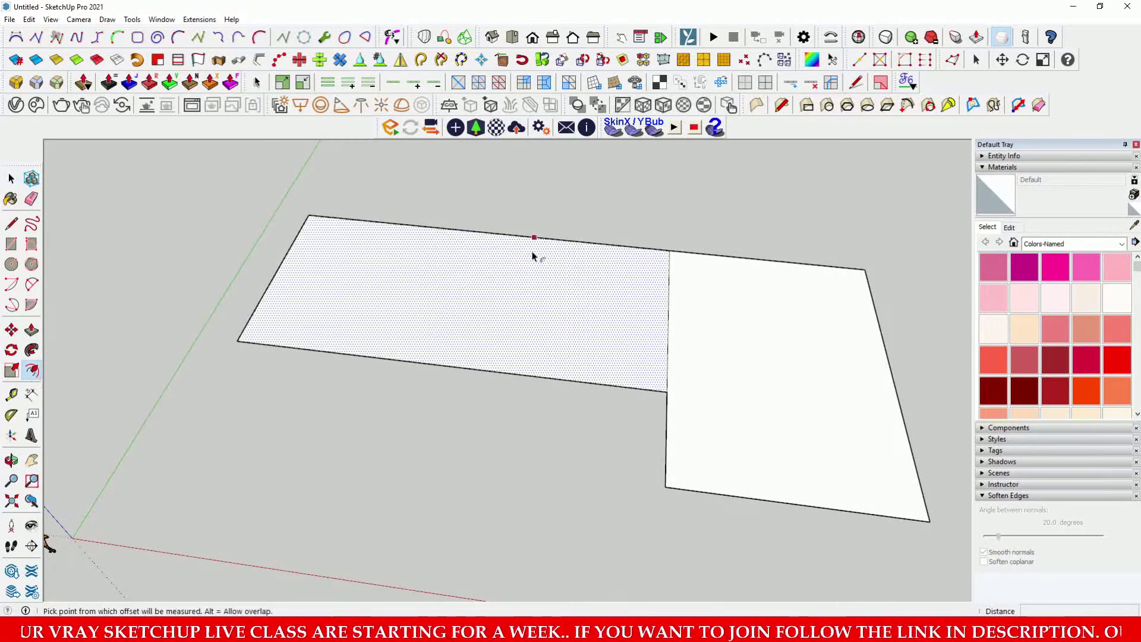
left_click(487, 239)
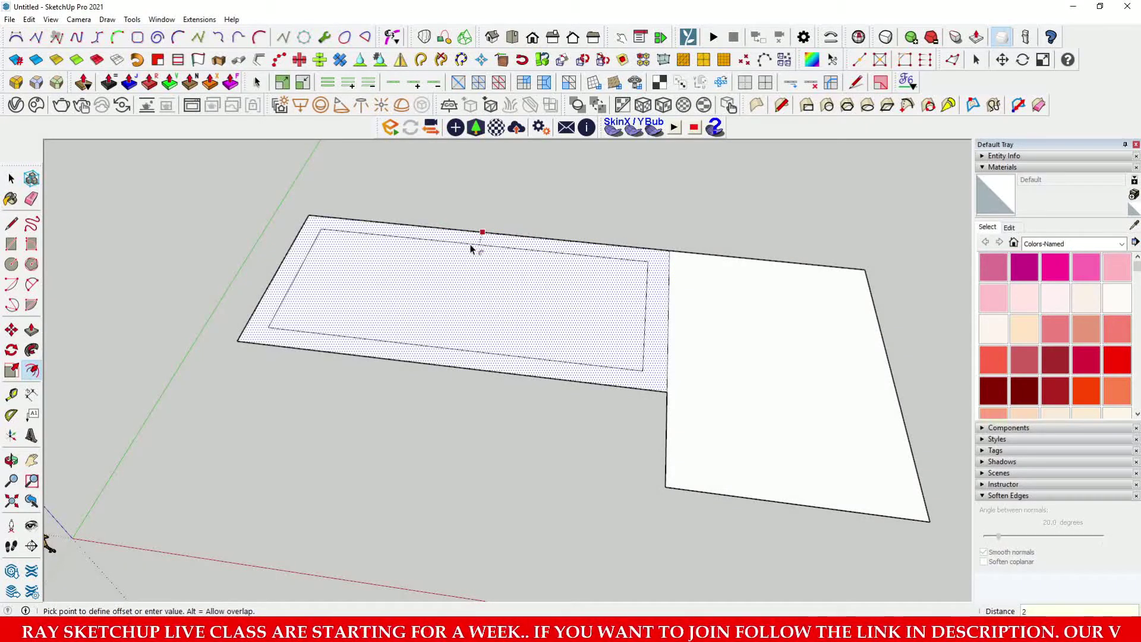
key("Return")
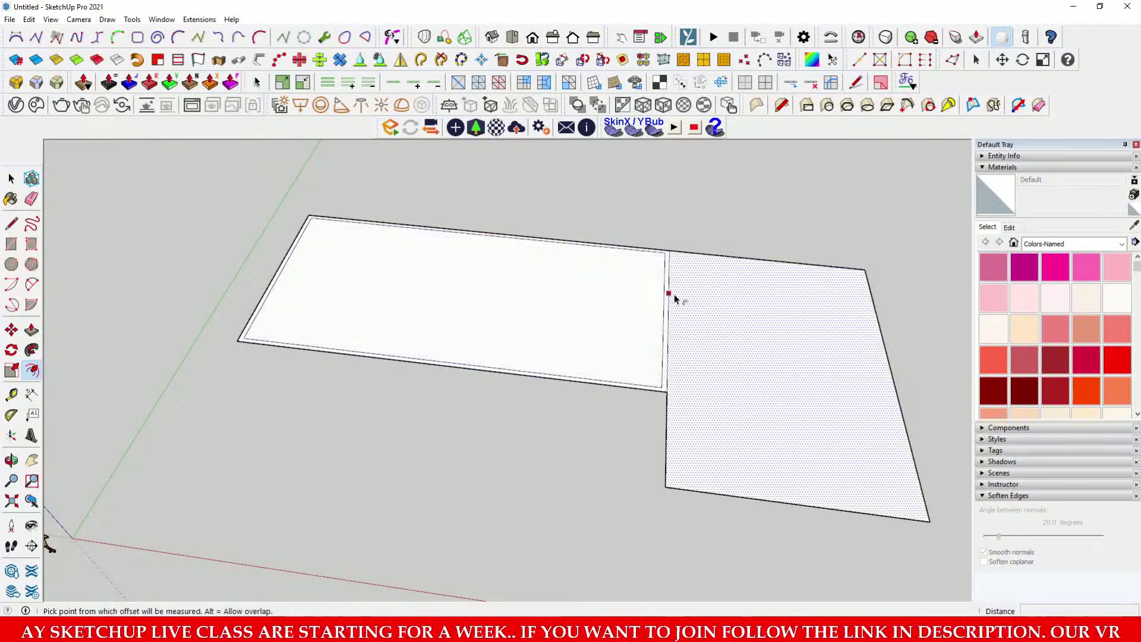
double_click(716, 275)
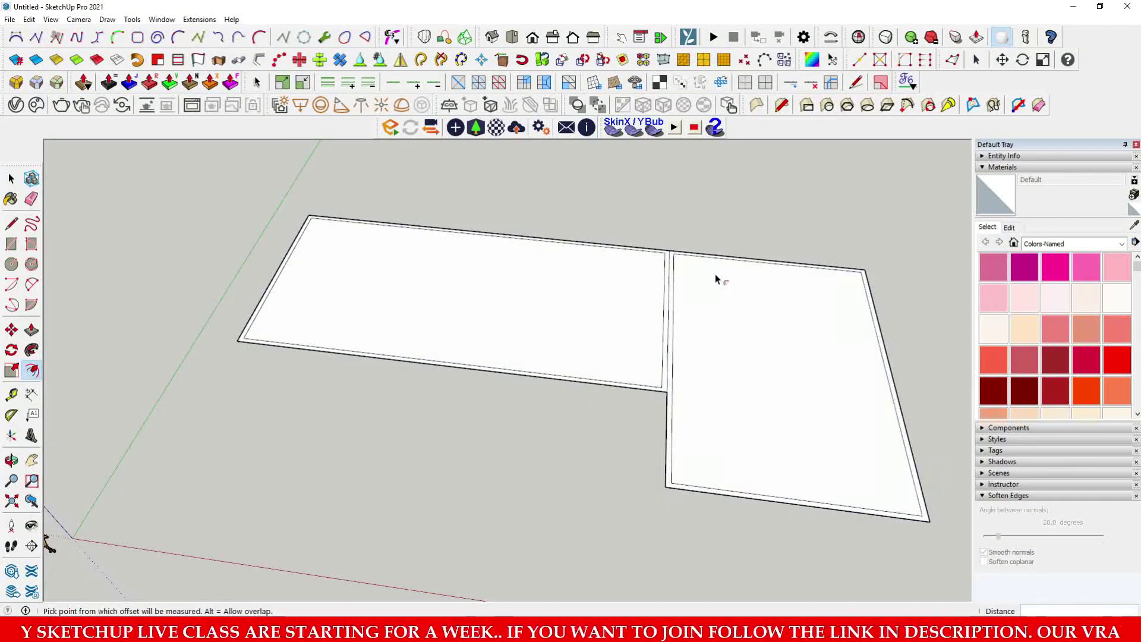
key("space")
scroll(650, 276, "up", 2)
scroll(649, 276, "up", 4)
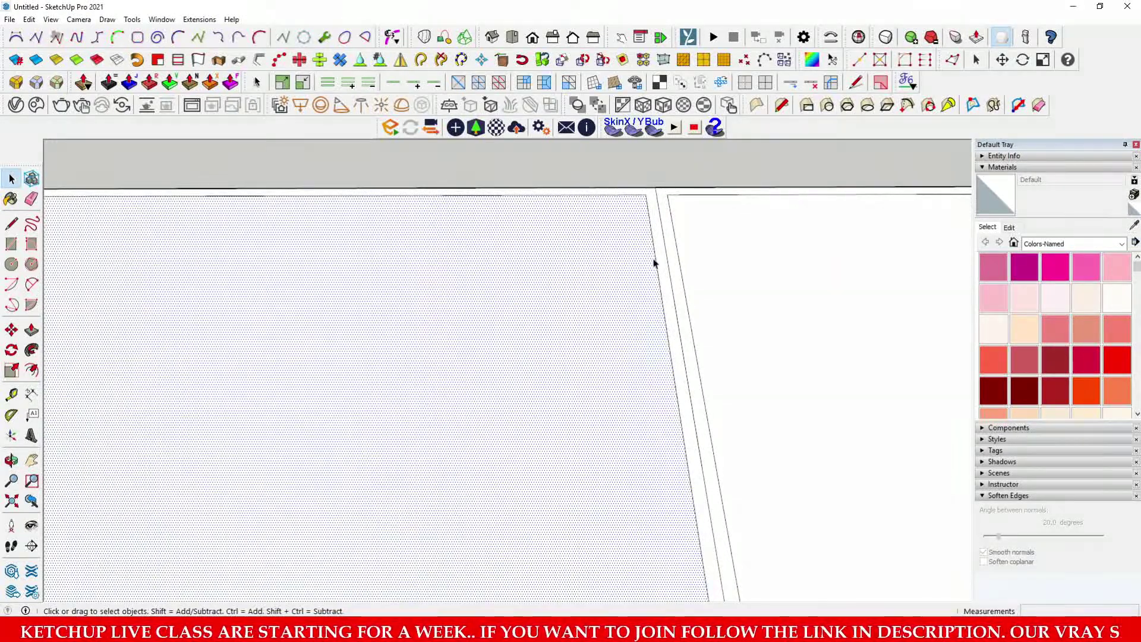
Move the left room's inset edge at the shared wall 230 mm toward the adjoining rectangle.
scroll(660, 264, "down", 2)
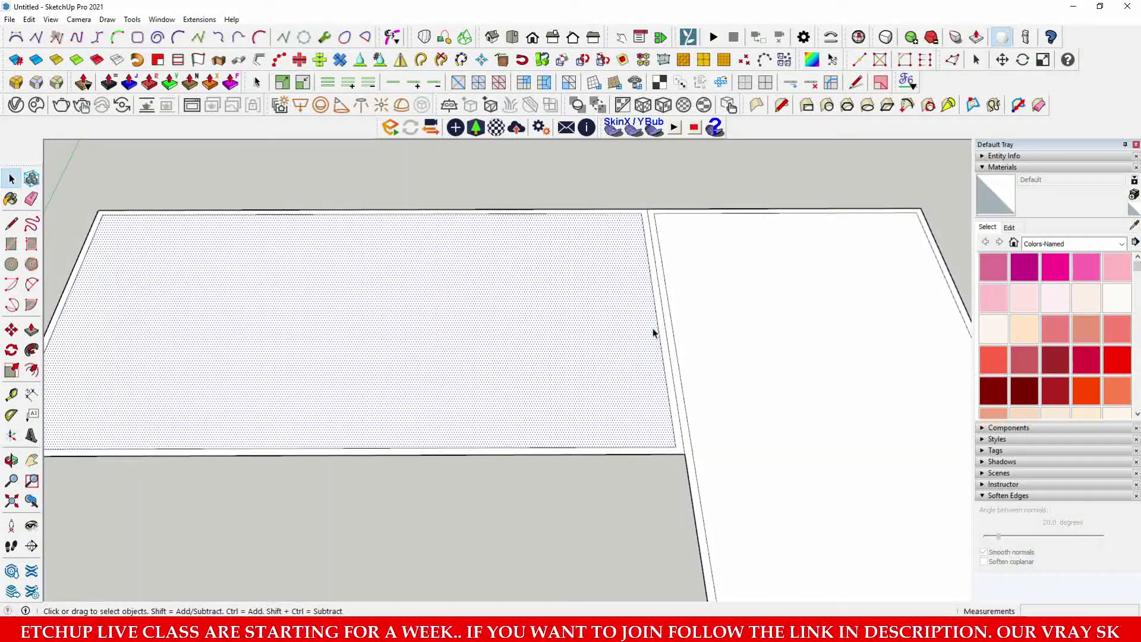
scroll(659, 285, "up", 2)
left_click(650, 291)
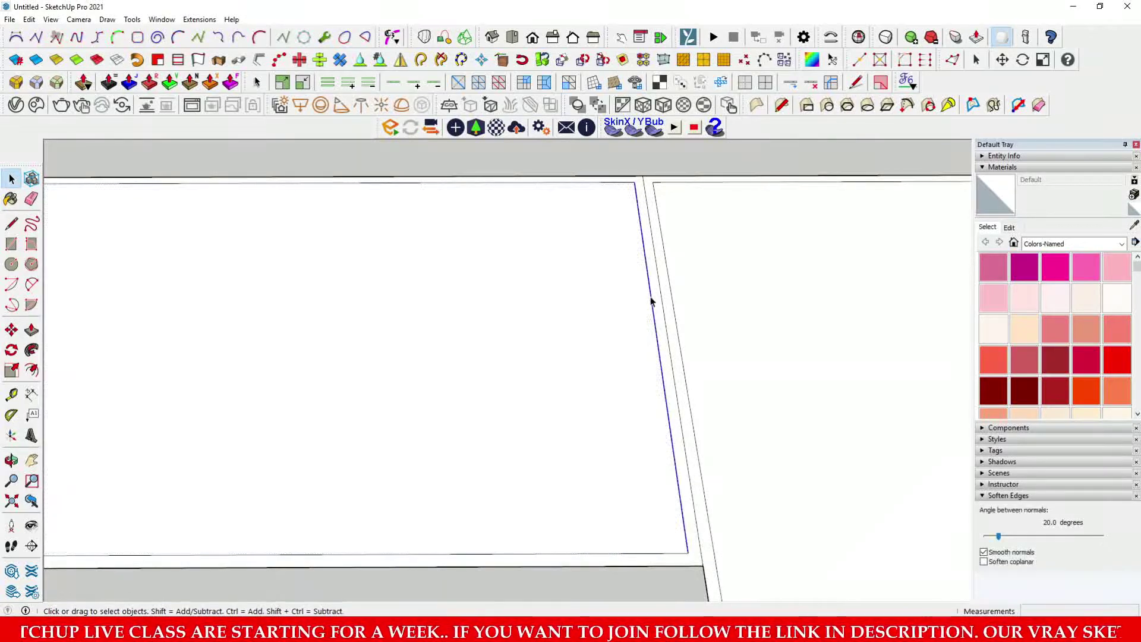
key("m")
key("space")
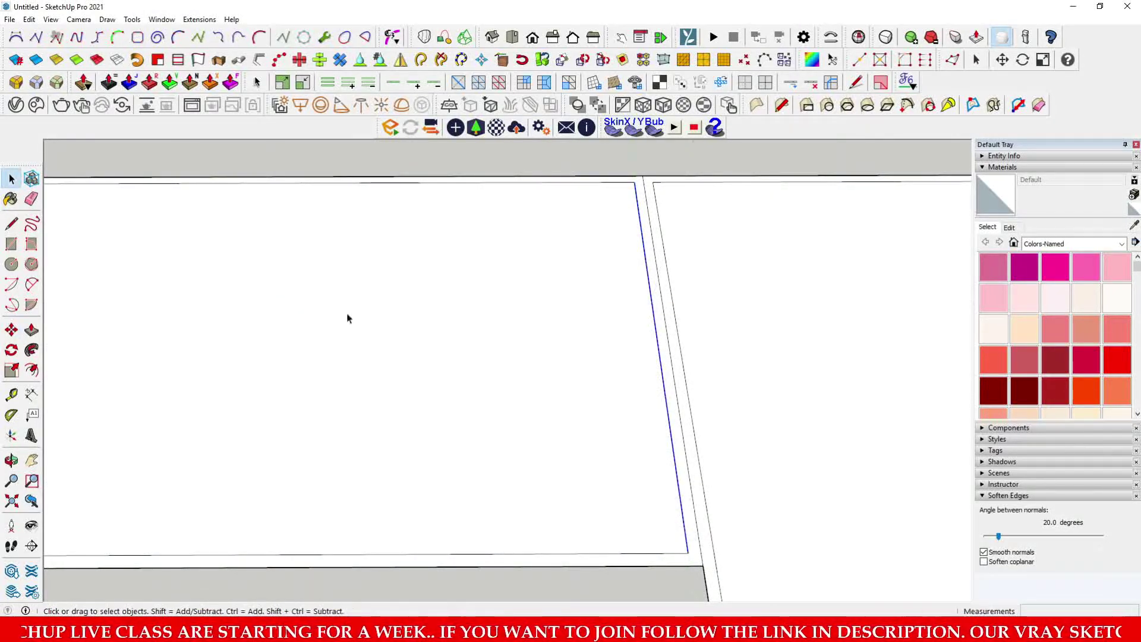
left_click(16, 331)
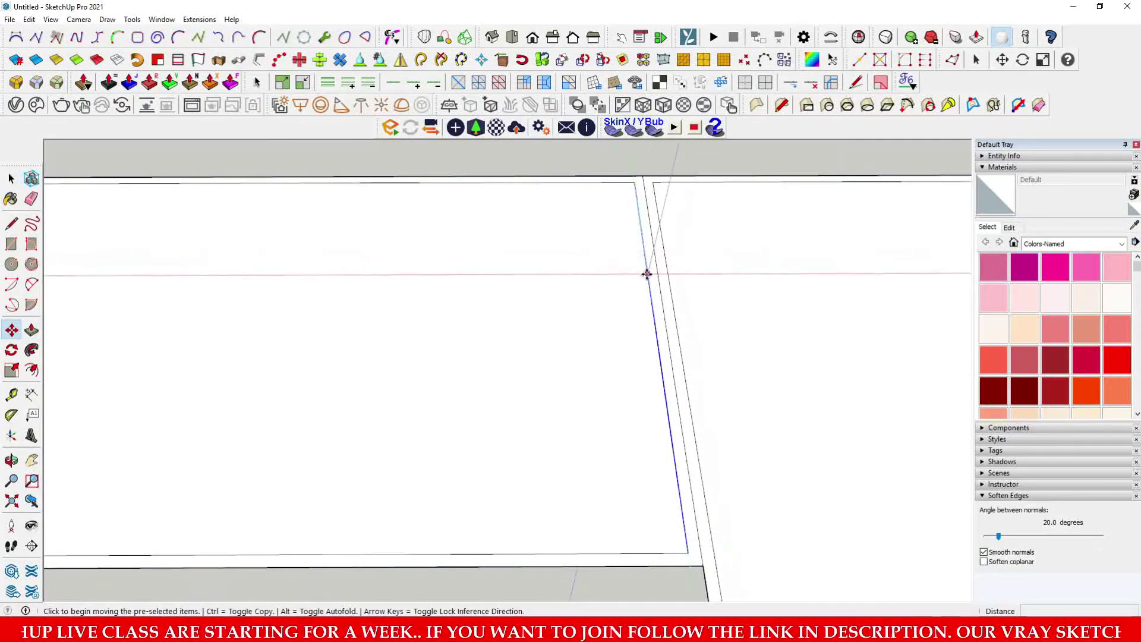
left_click(648, 272)
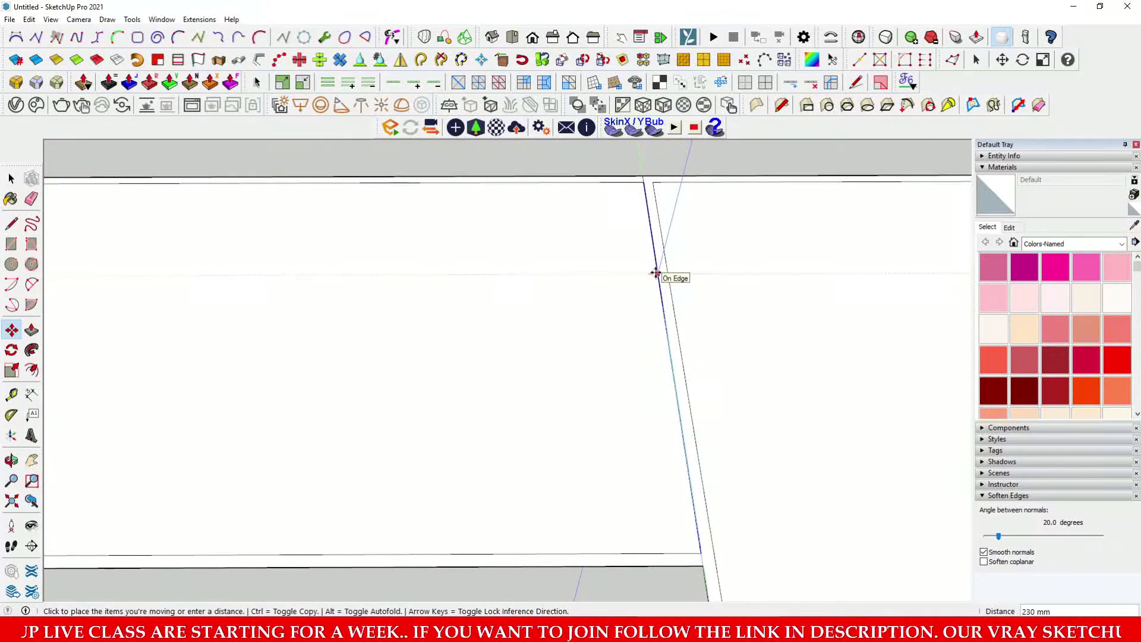
left_click(655, 273)
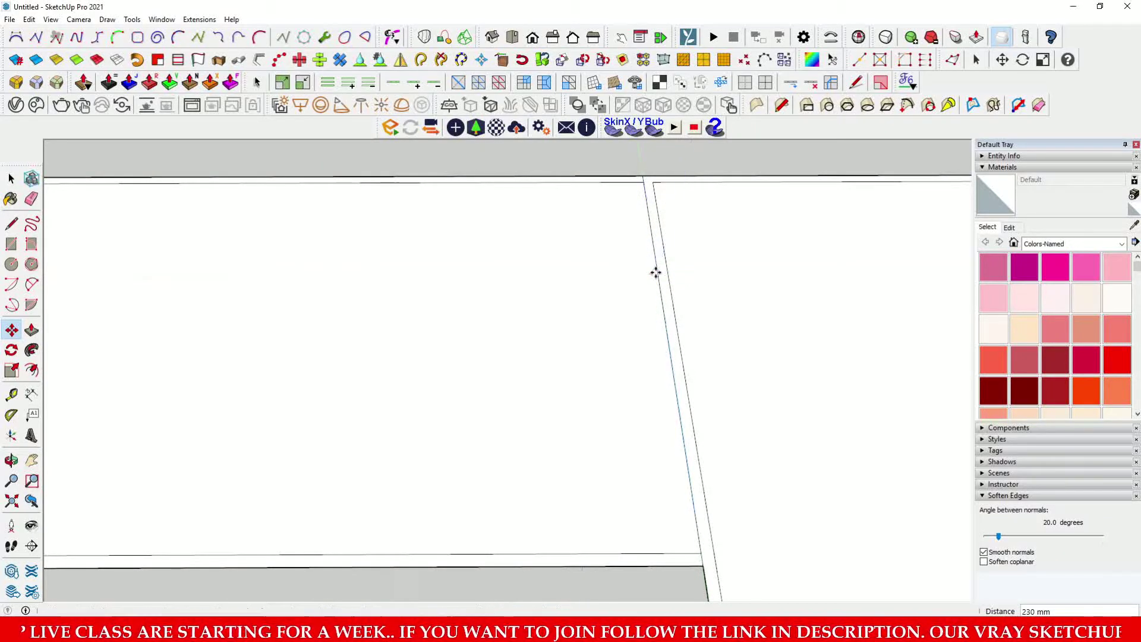
scroll(655, 270, "down", 5)
key("space")
scroll(665, 400, "up", 5)
scroll(679, 395, "down", 5)
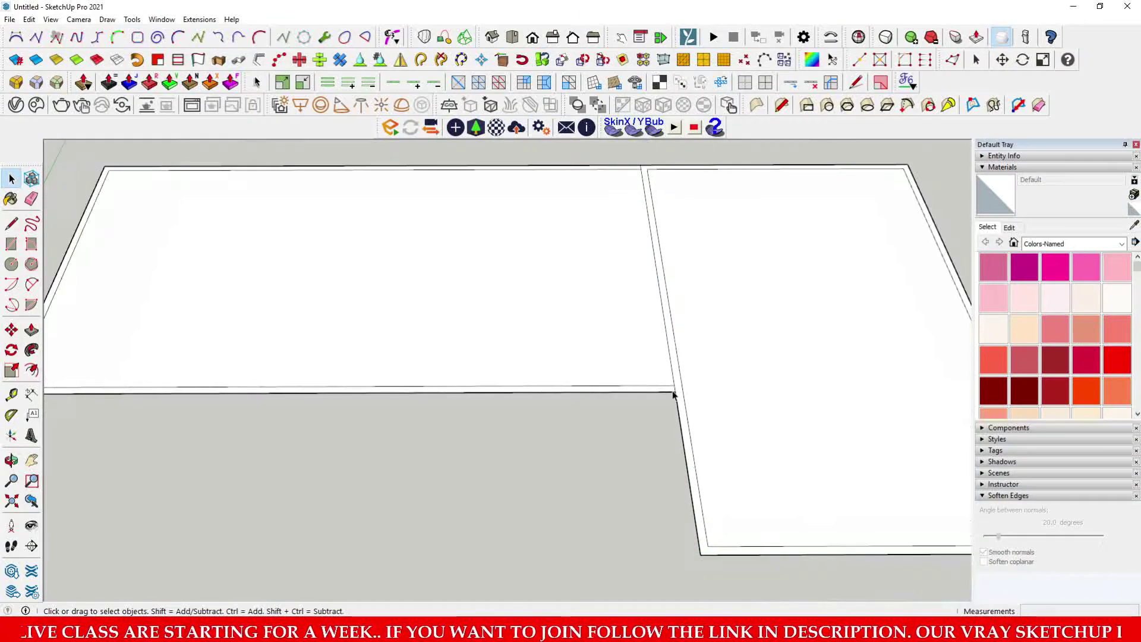
scroll(676, 390, "up", 5)
Erase the stray corner edges where the two wall outlines meet, leaving one continuous border.
key("e")
scroll(675, 483, "down", 5)
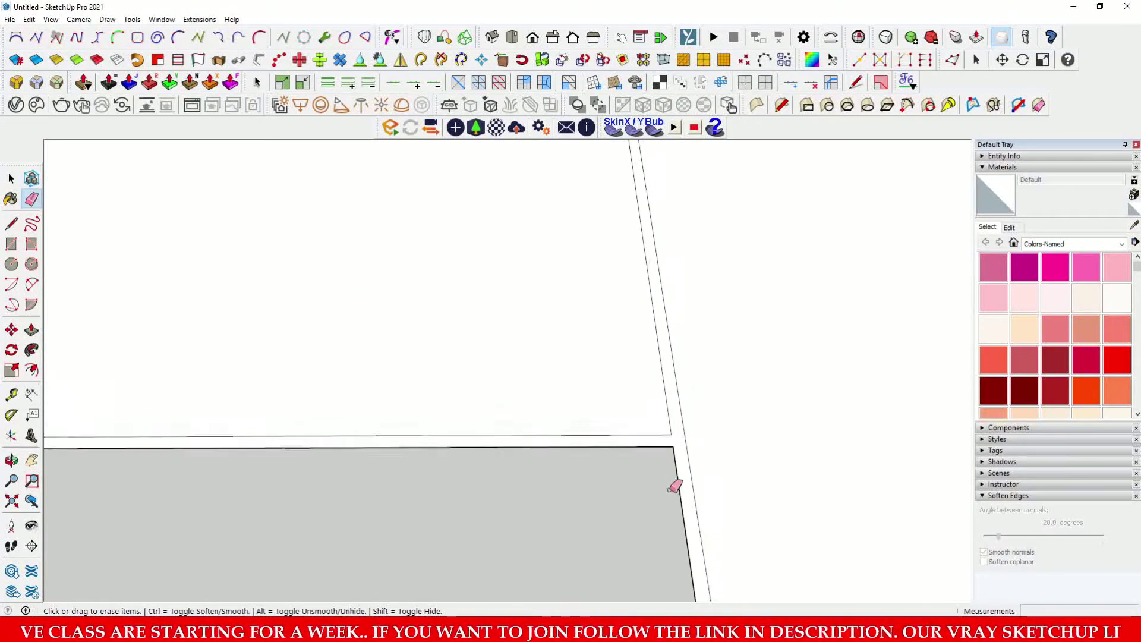
scroll(649, 224, "up", 5)
scroll(649, 221, "down", 5)
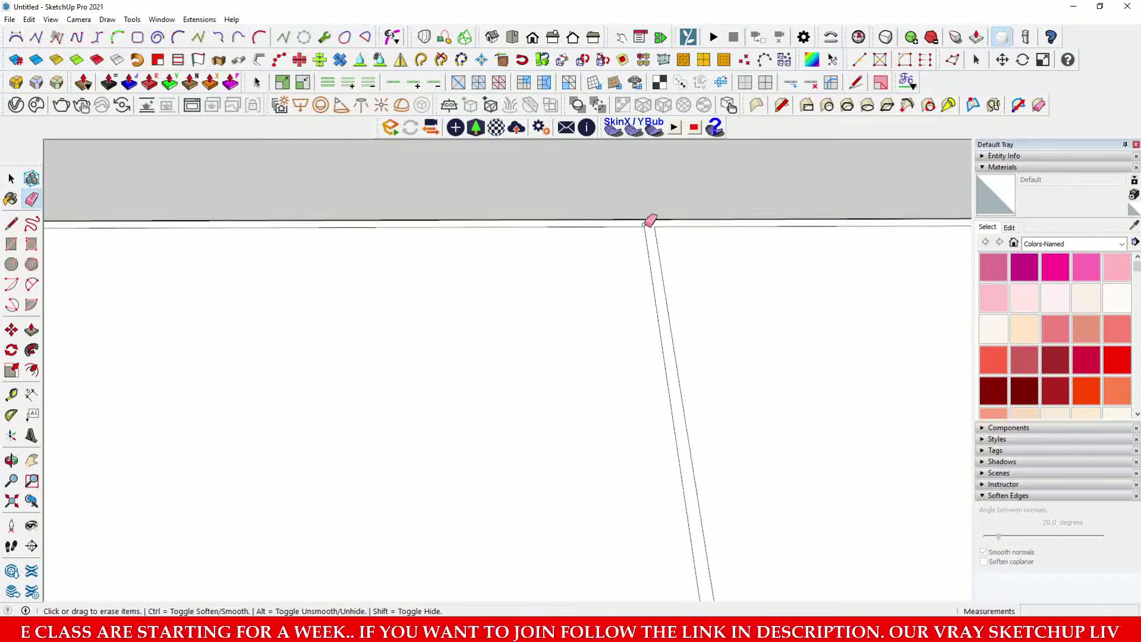
key("space")
mouse_move(665, 308)
middle_mouse_down()
mouse_move(649, 307)
mouse_move(652, 320)
mouse_move(657, 301)
mouse_move(667, 339)
middle_mouse_up()
scroll(654, 309, "up", 3)
middle_click_drag(619, 270, 599, 305, "shift")
scroll(629, 298, "down", 3)
scroll(659, 342, "up", 4)
scroll(658, 342, "up", 2)
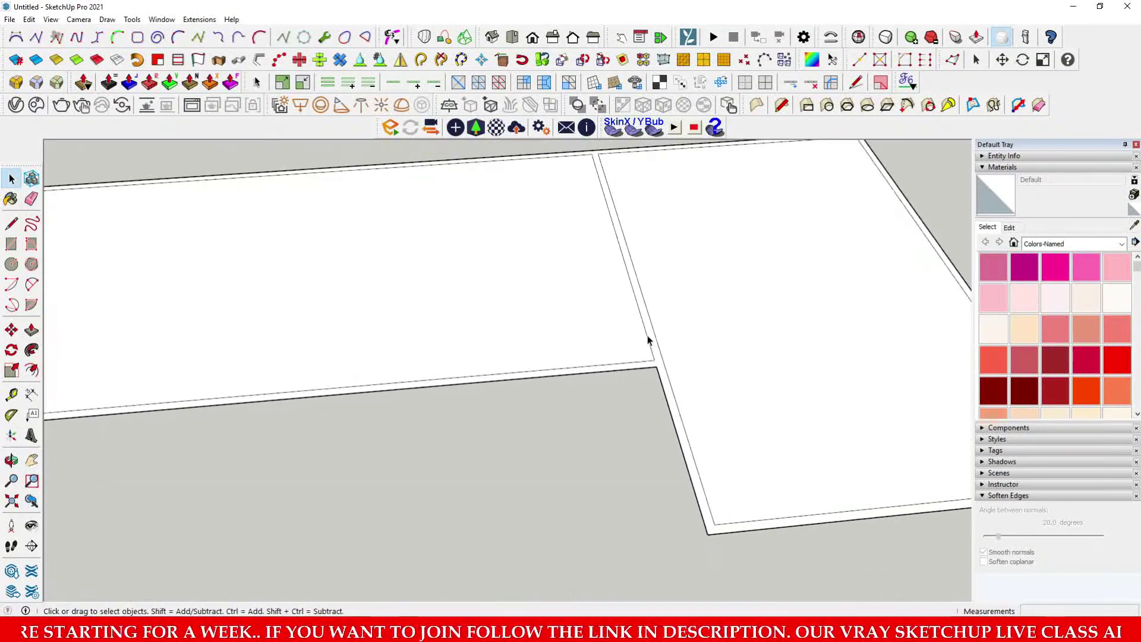
scroll(649, 339, "down", 1)
Make the connected wall-border geometry a group with Make Group, then open it with Edit Group.
triple_click(650, 332)
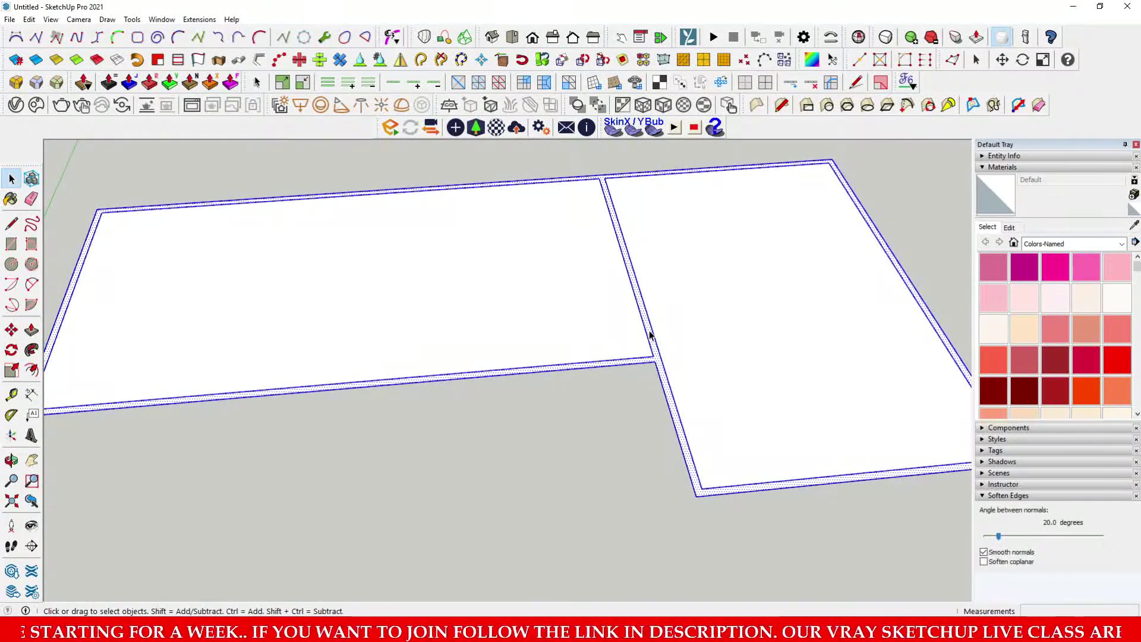
right_click(651, 333)
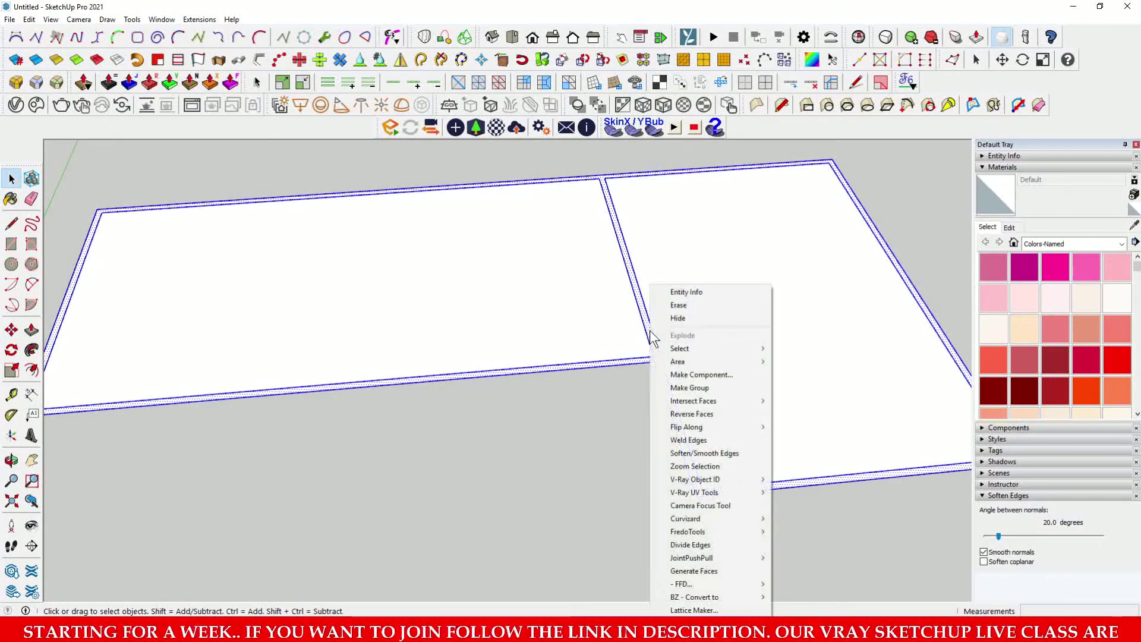
left_click(682, 387)
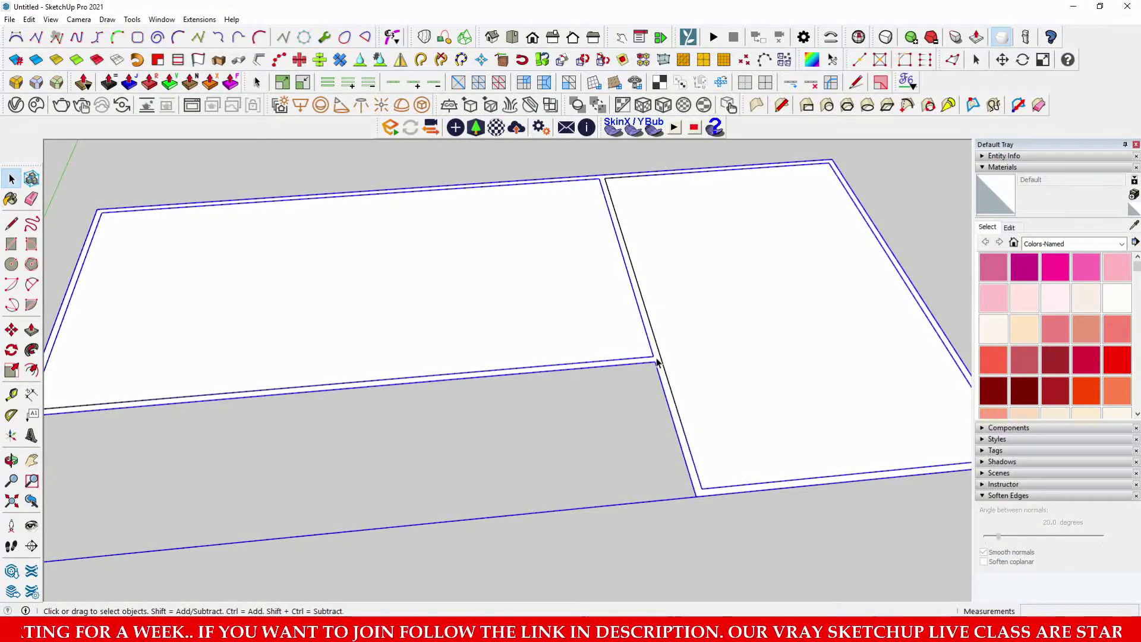
right_click(658, 362)
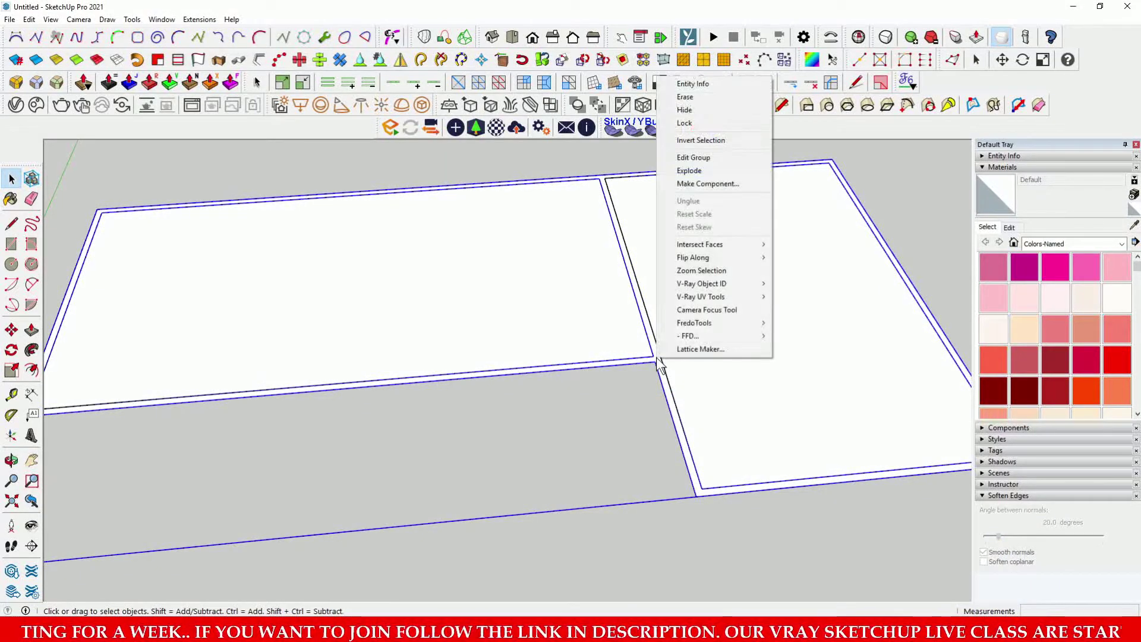
left_click(694, 156)
scroll(616, 391, "down", 5)
Push/pull the wall border face up 3000 mm into walls around both rooms.
key("p")
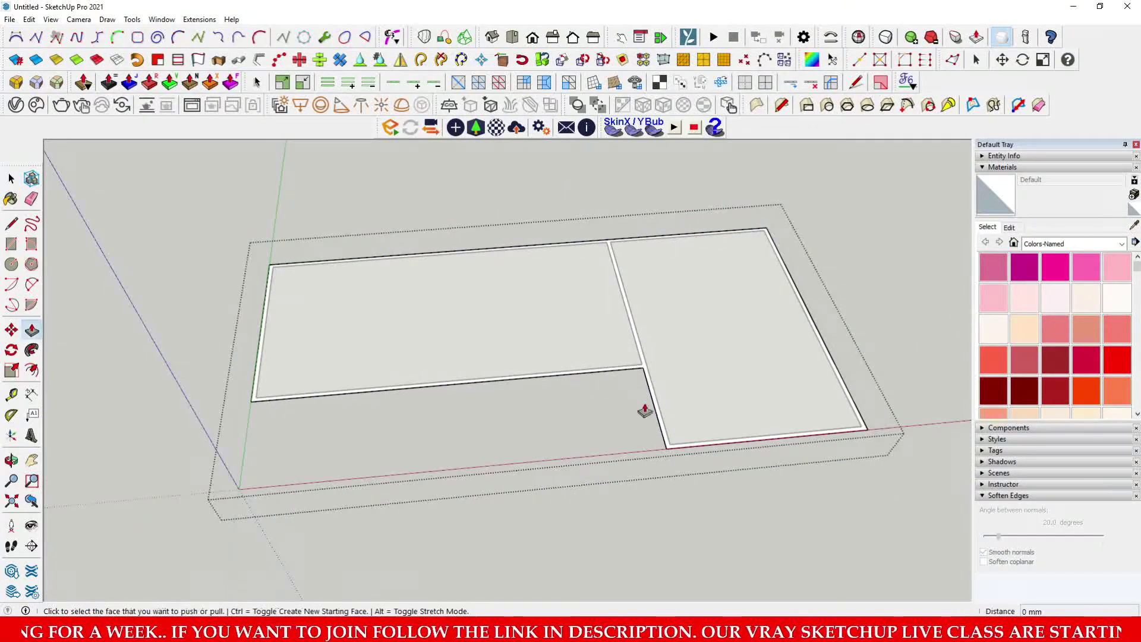
left_click(658, 415)
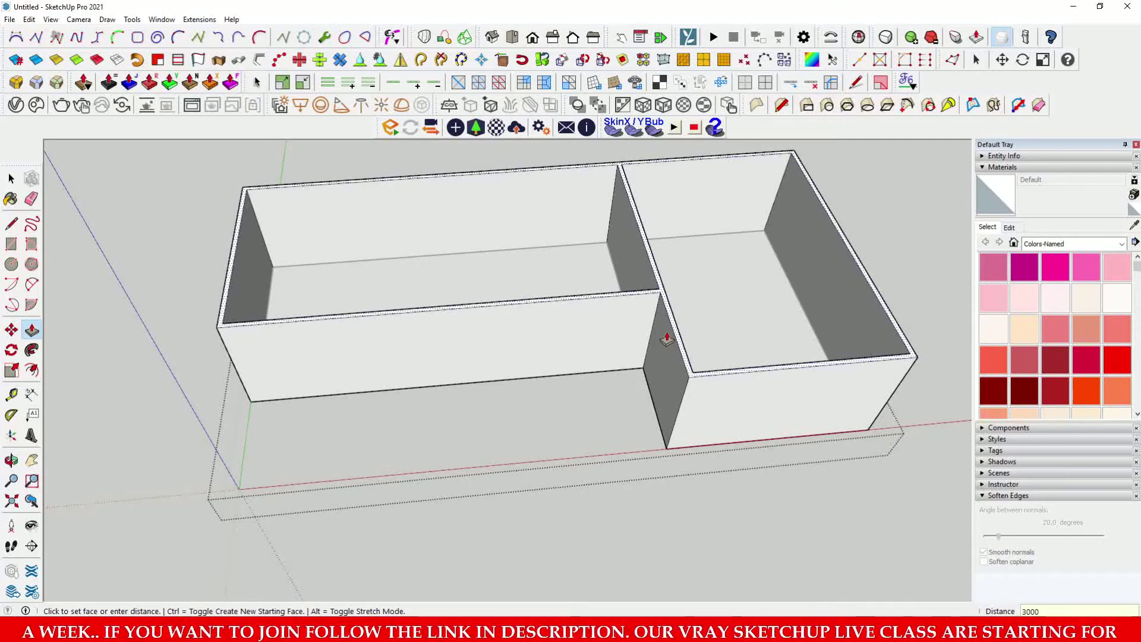
scroll(667, 338, "down", 3)
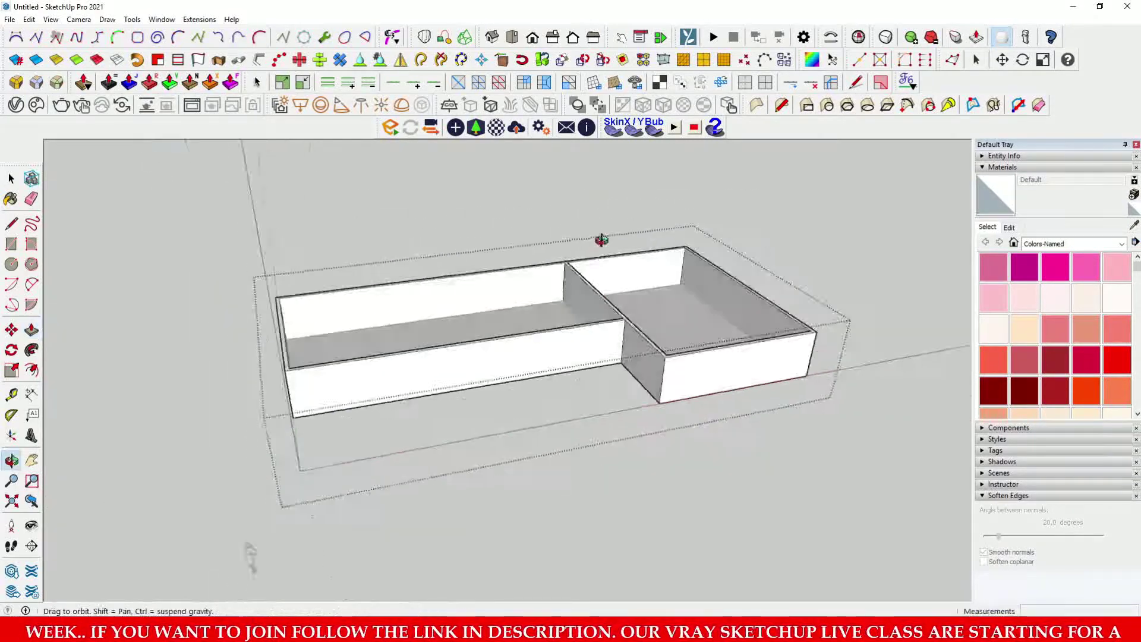